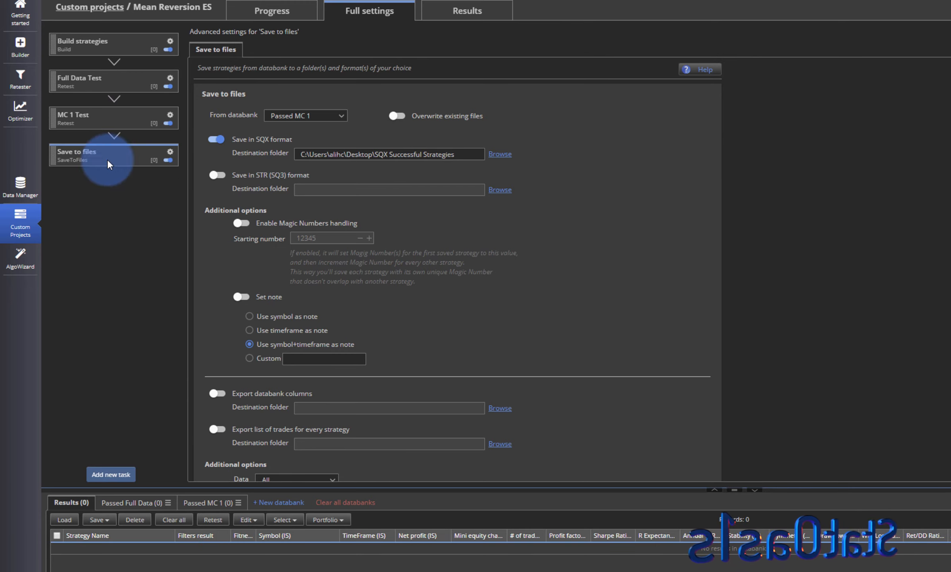
Add a Clear databanks task to the Mean Reversion ES project and set it to clear all databanks
left_click(122, 475)
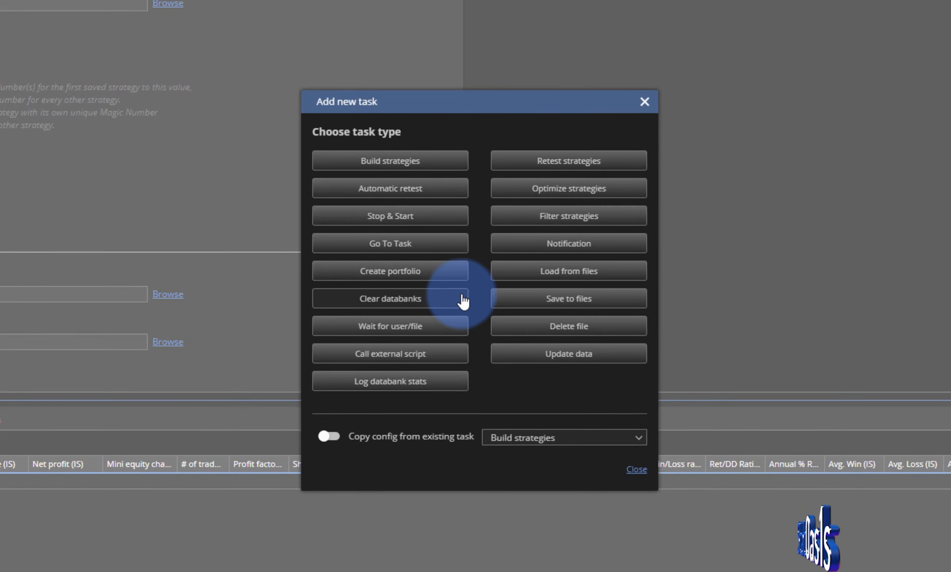
left_click(426, 300)
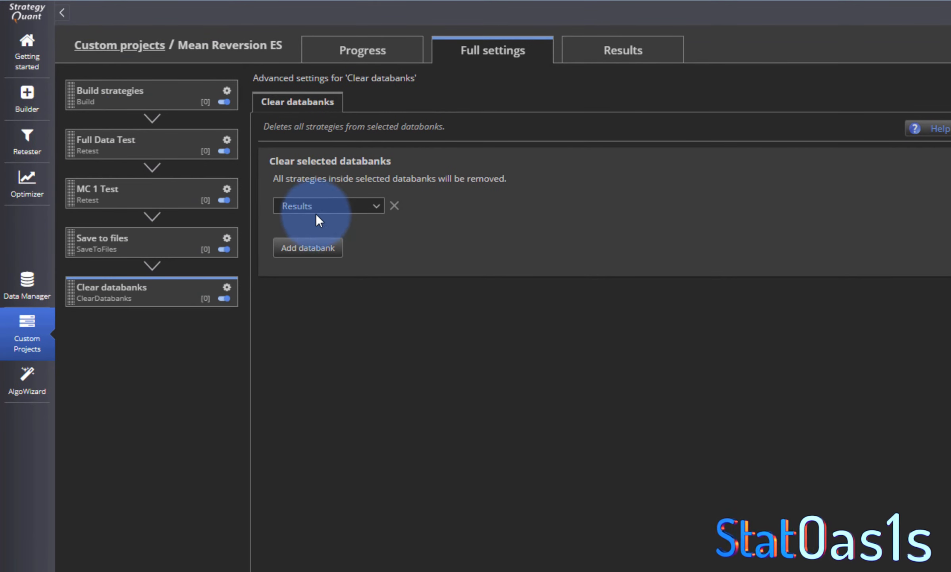
left_click(348, 207)
left_click(330, 256)
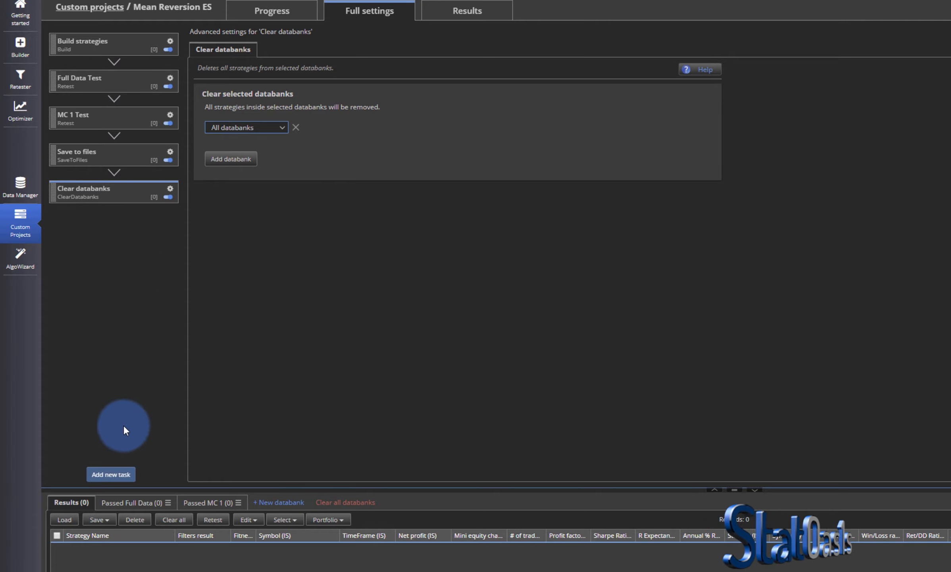
Add a Go To Task step at the end of the workflow that jumps to Build strategies without conditions
left_click(102, 474)
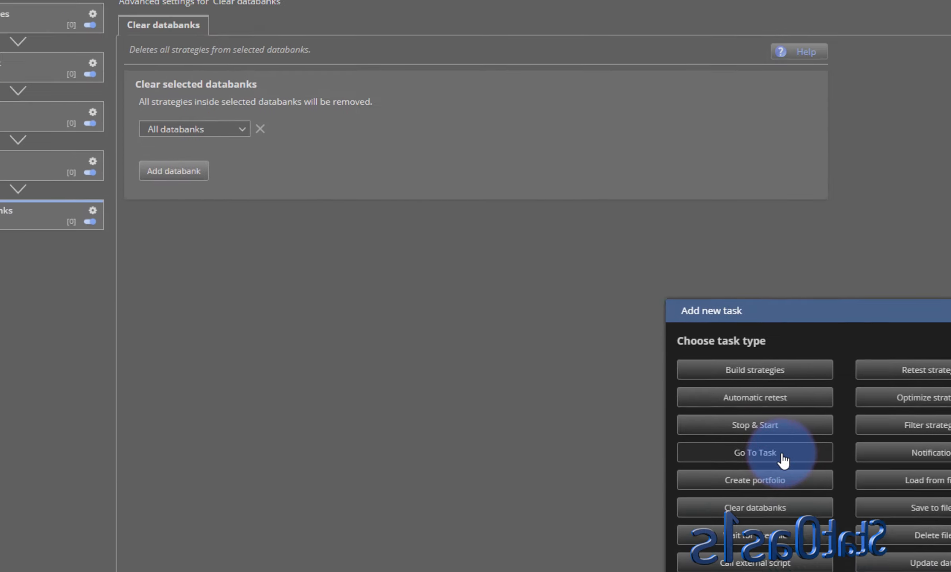
left_click(419, 250)
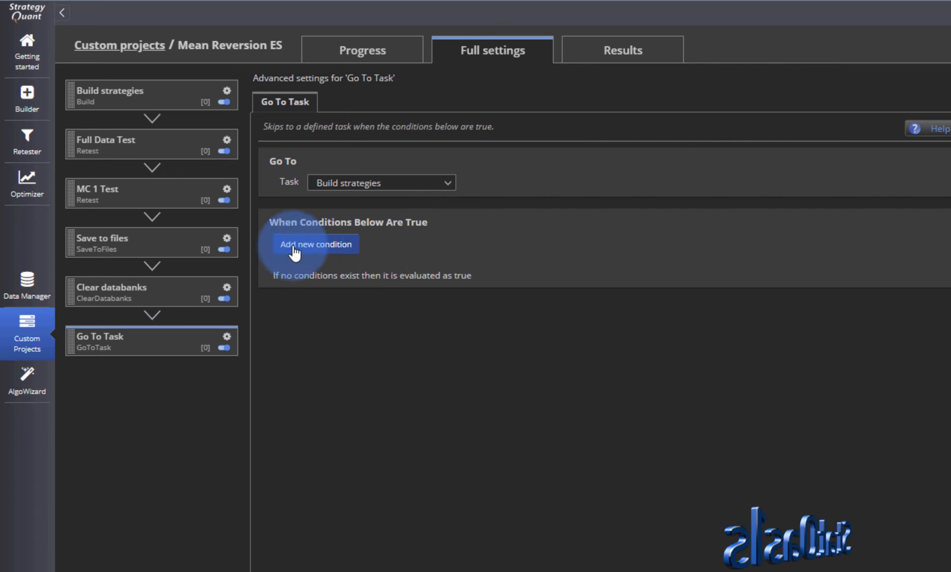
left_click(414, 184)
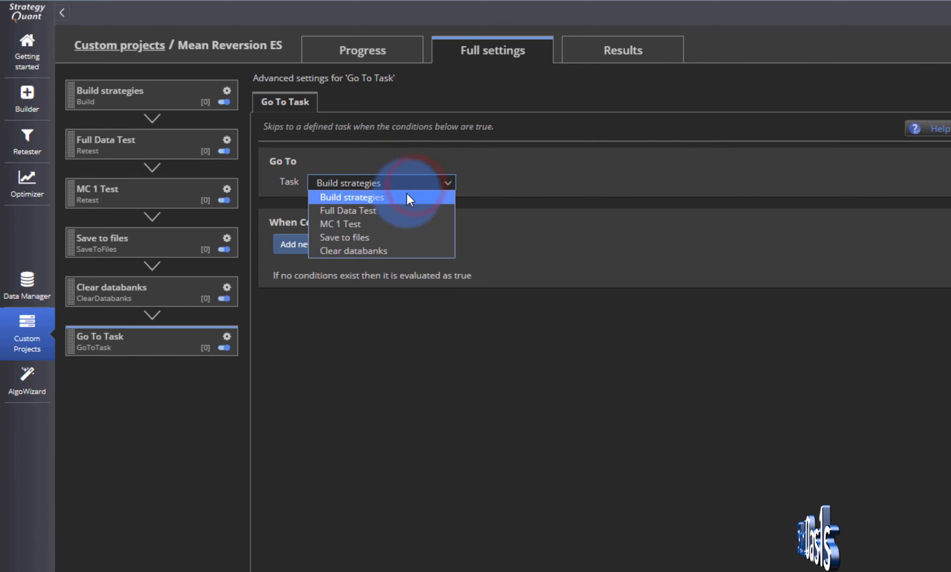
left_click(396, 197)
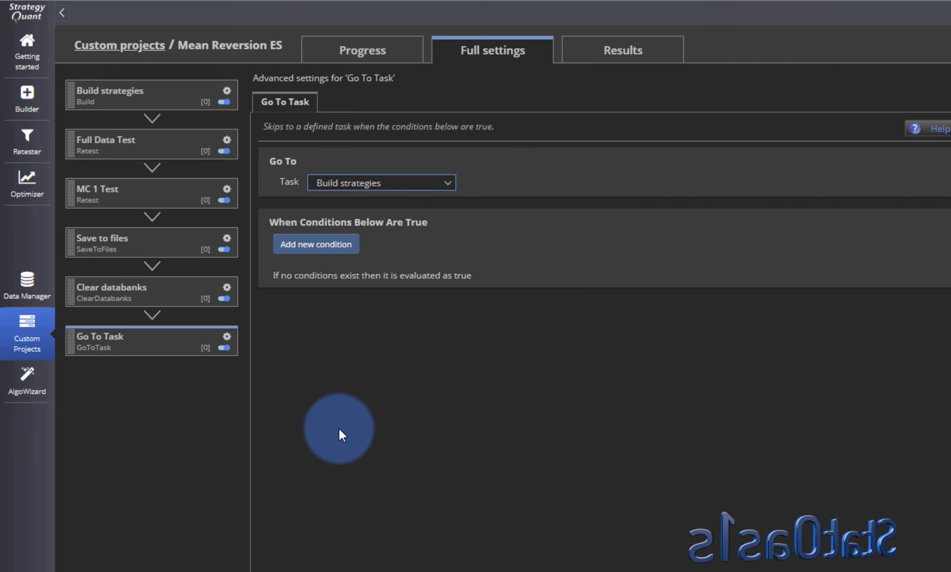
Review the Save to files and Go To Task settings, and check the Go To target after reopening the Mean Reversion ES project
left_click(131, 238)
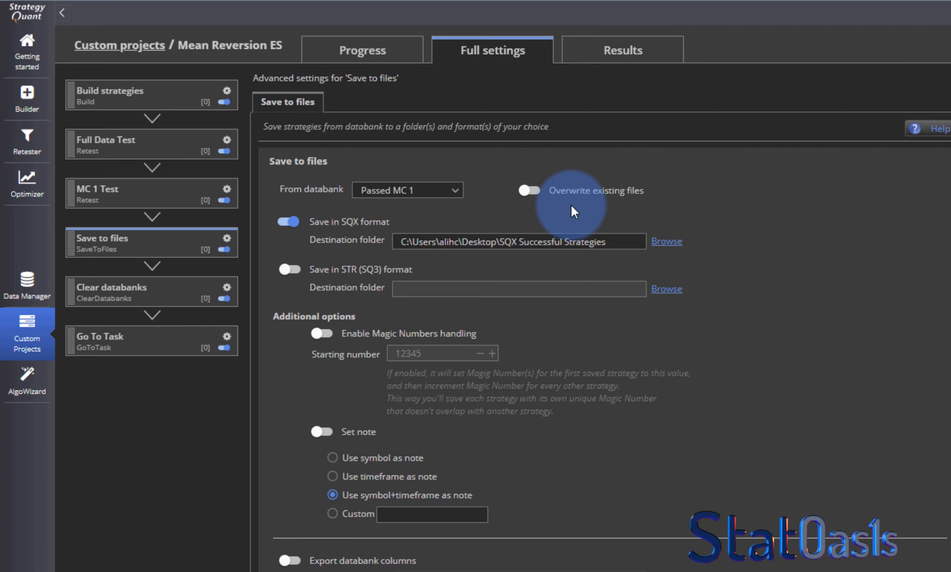
left_click(132, 346)
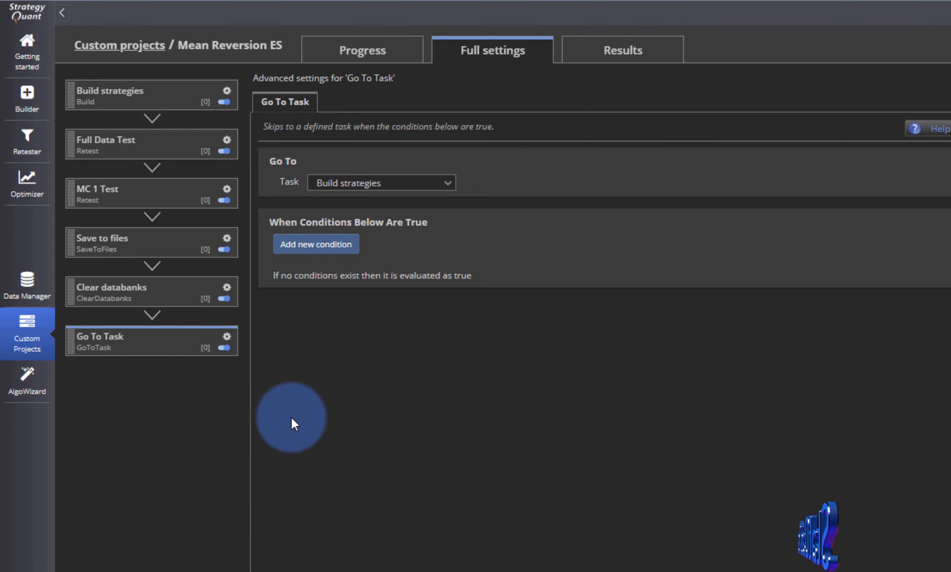
left_click(359, 51)
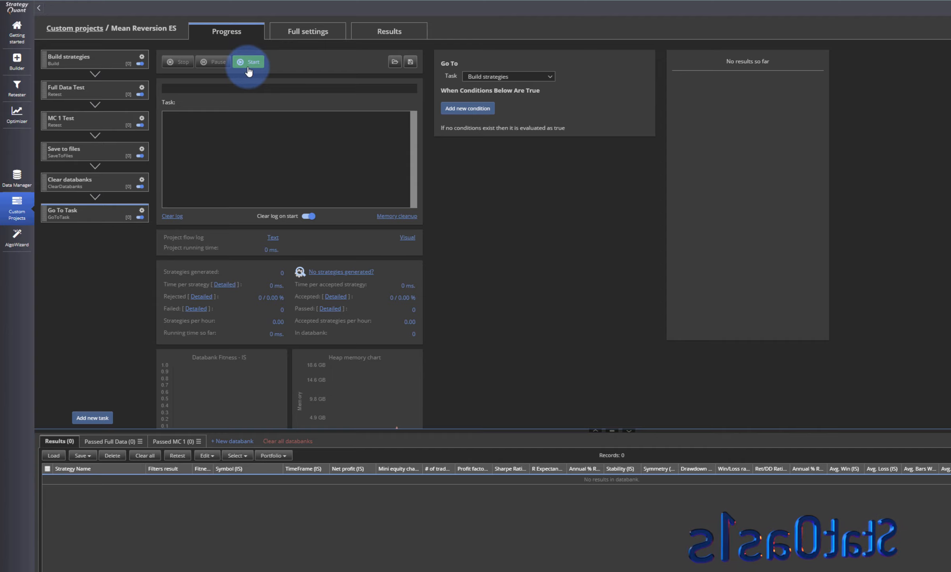
left_click(78, 32)
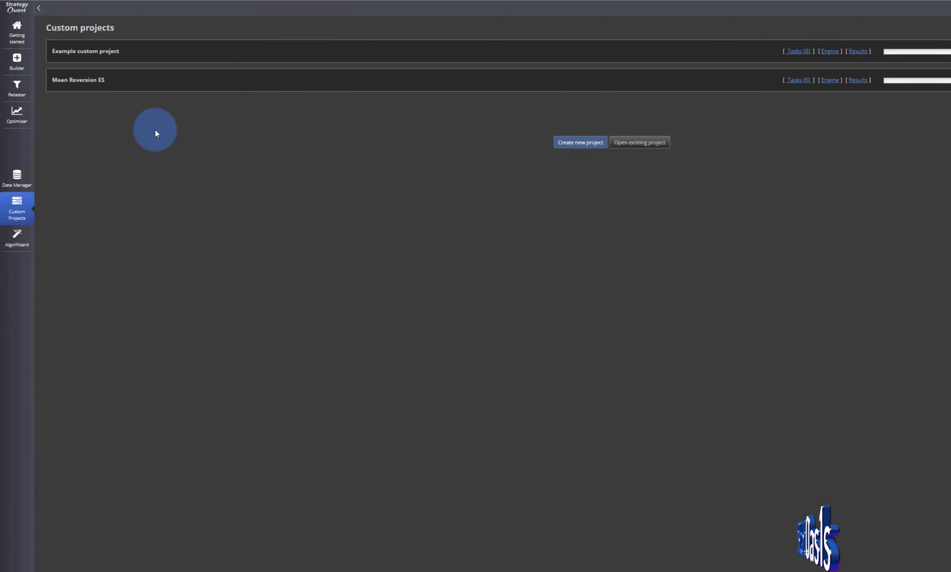
left_click(120, 79)
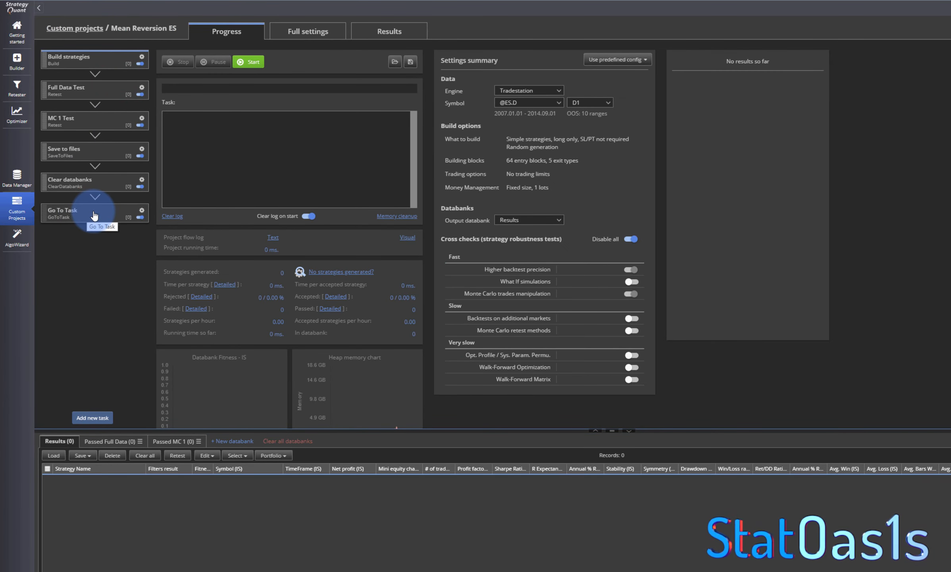
left_click(93, 214)
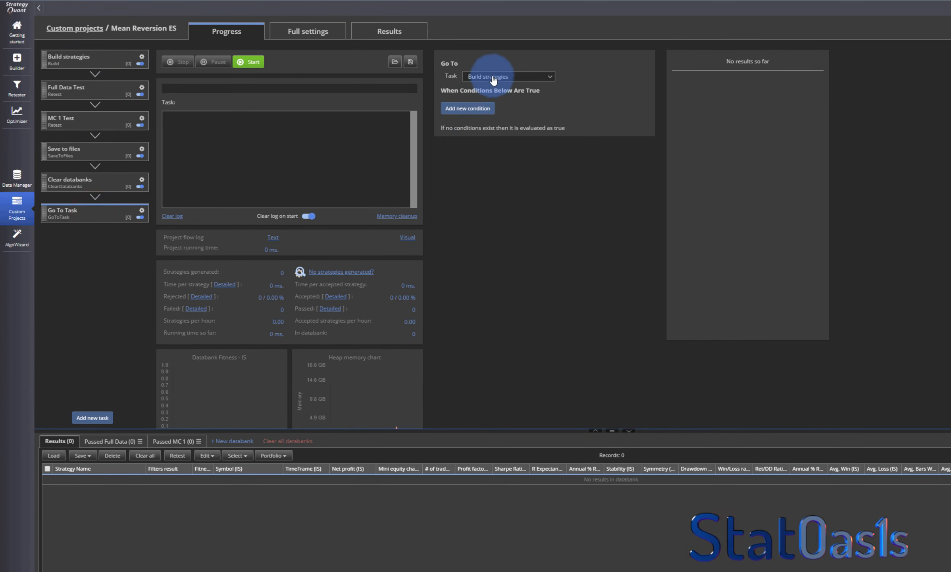
left_click(91, 29)
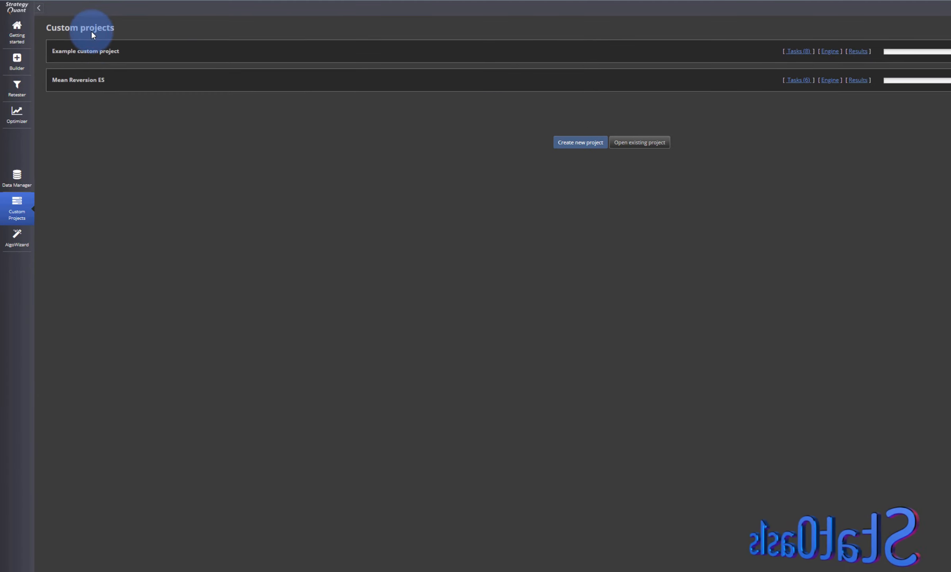
Reopen the Mean Reversion ES project and set the Go To Task target to Build strategies
left_click(116, 83)
left_click(98, 216)
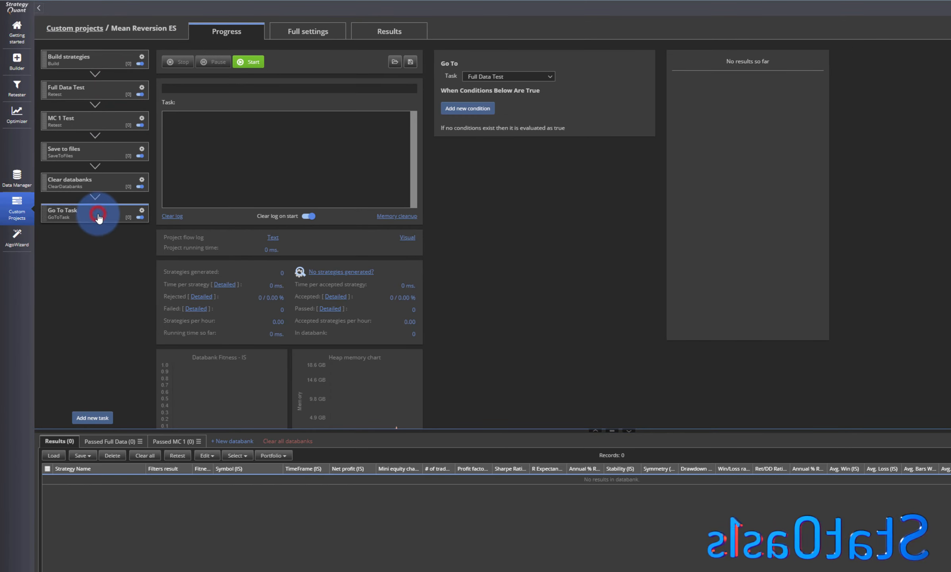
left_click(503, 83)
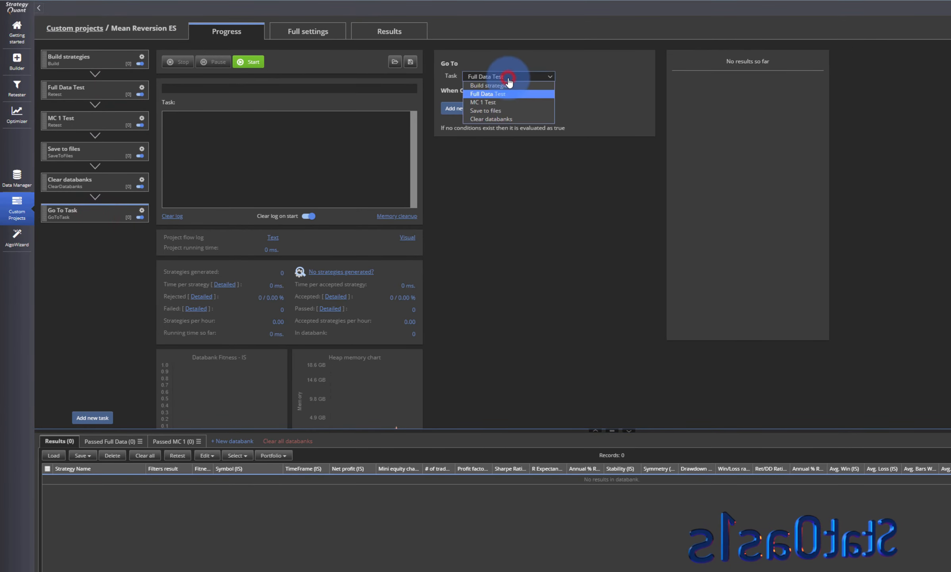
left_click(507, 85)
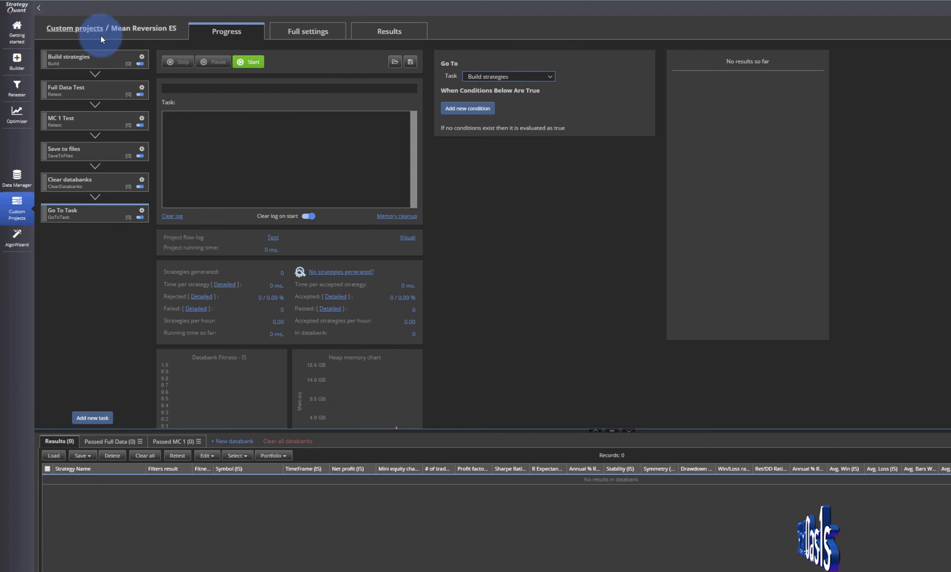
Start the Mean Reversion ES project from the project list and monitor its progress alongside the SQX Successful Strategies folder
left_click(65, 28)
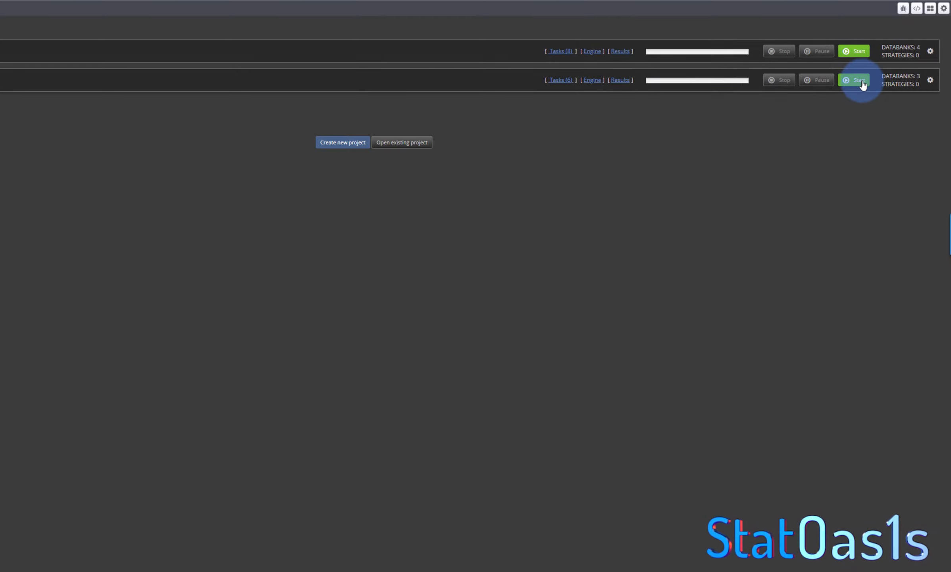
left_click(862, 81)
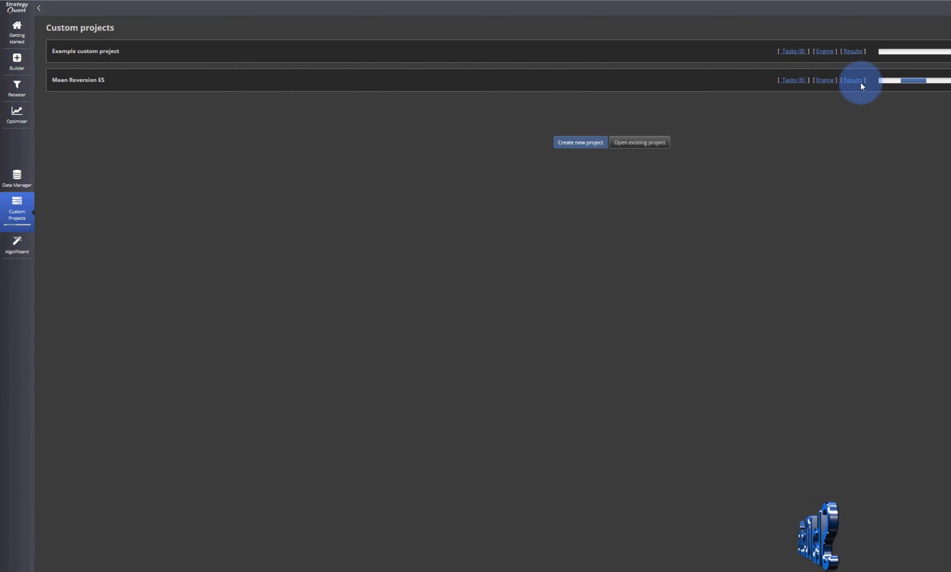
left_click(853, 80)
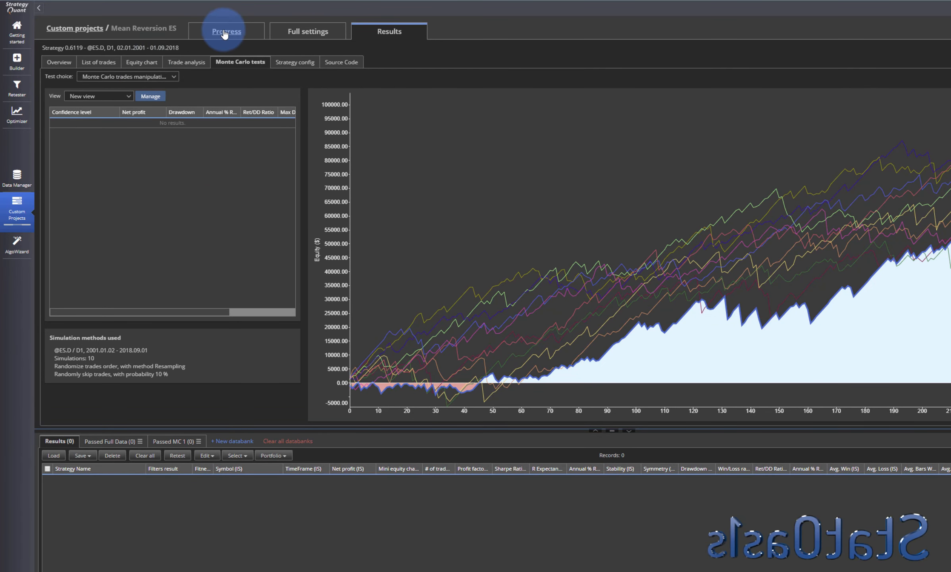
left_click(224, 33)
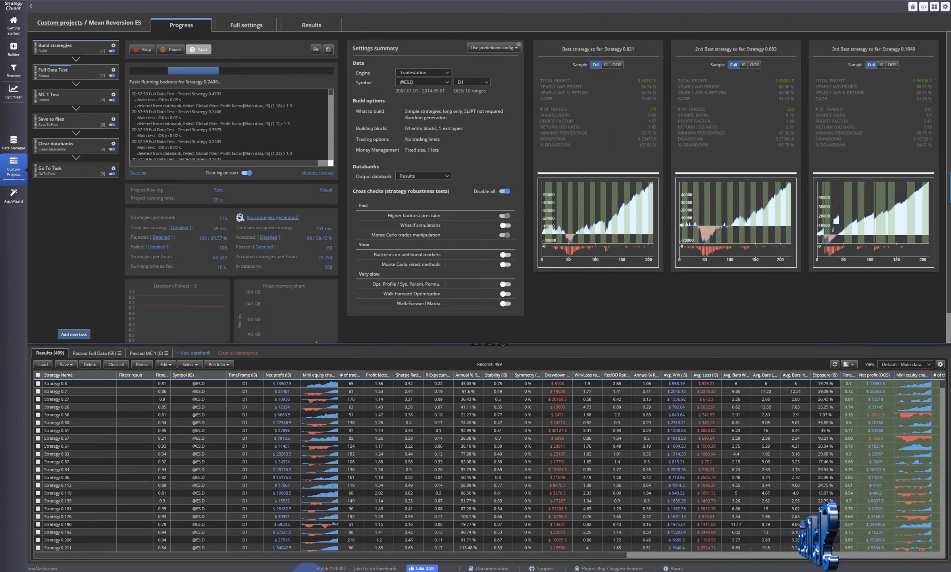
left_click(309, 570)
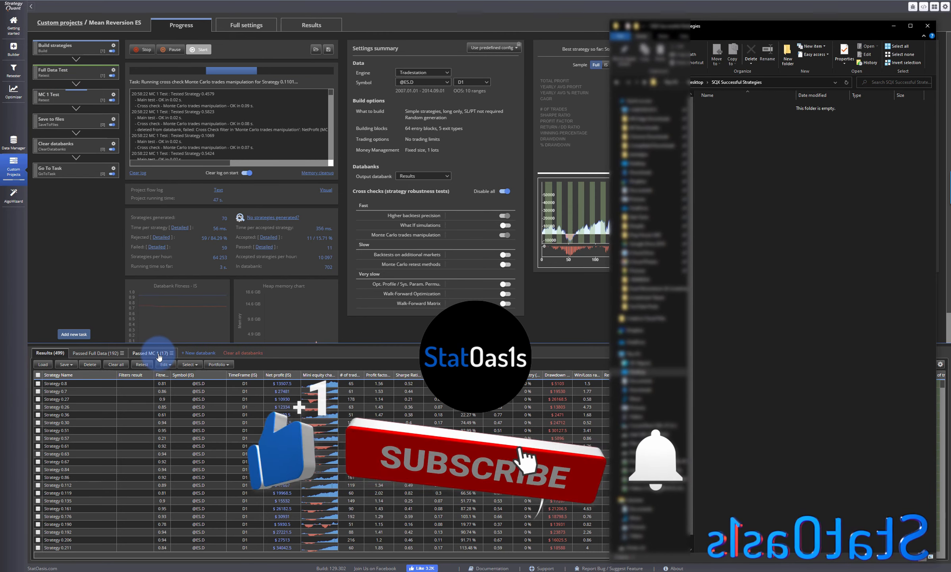
Stop the running project and disable its Clear databanks and Go To Task tasks
left_click(143, 50)
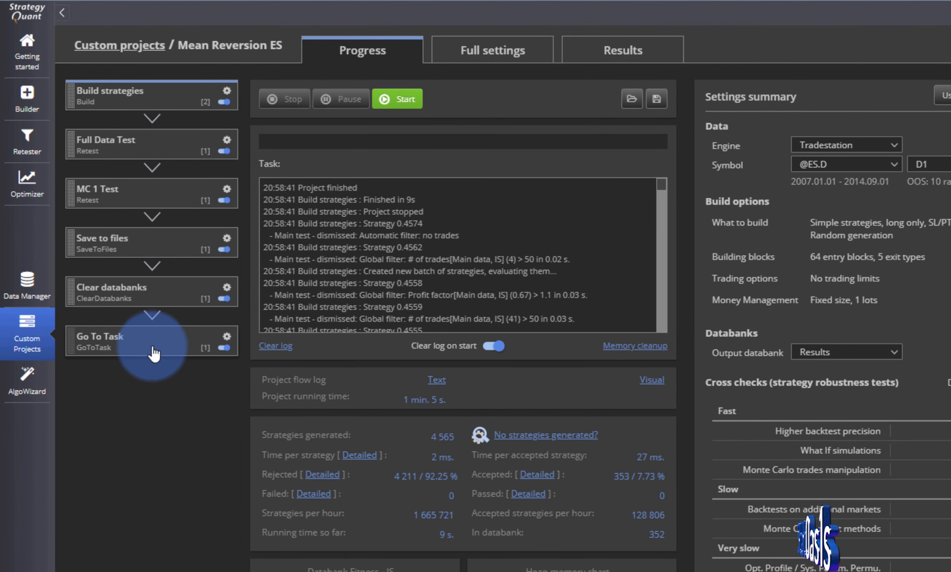
left_click(225, 298)
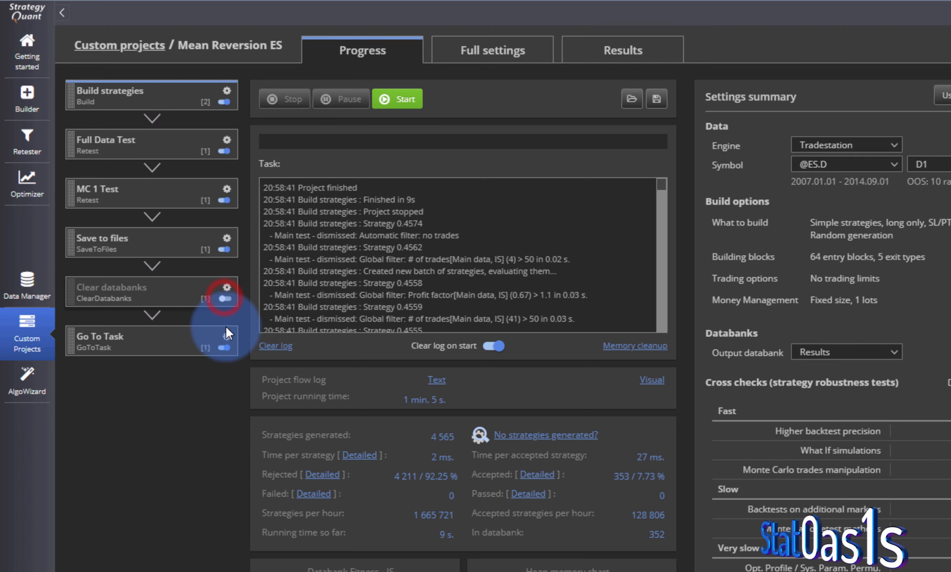
left_click(225, 348)
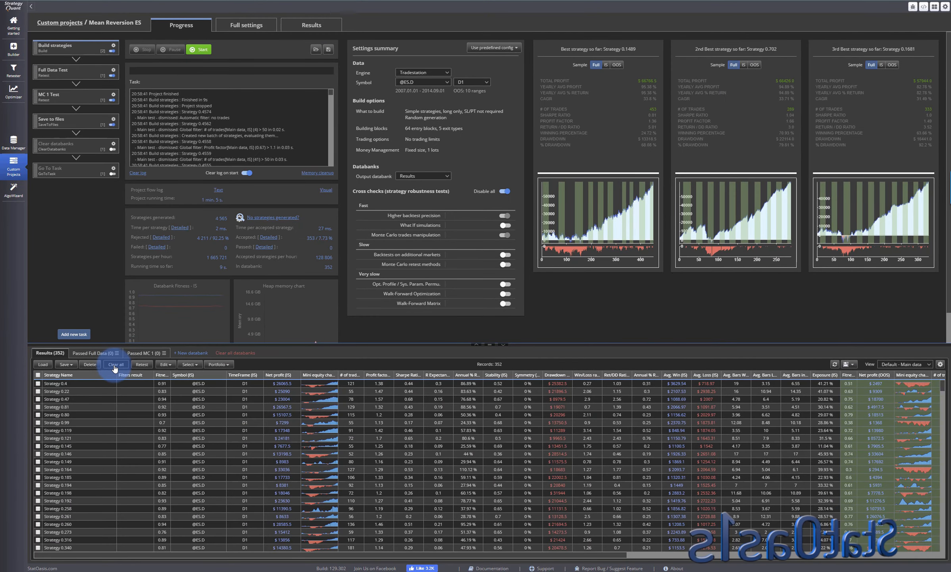
Clear the Results databank and permanently delete all strategy files in the SQX Successful Strategies folder
left_click(115, 365)
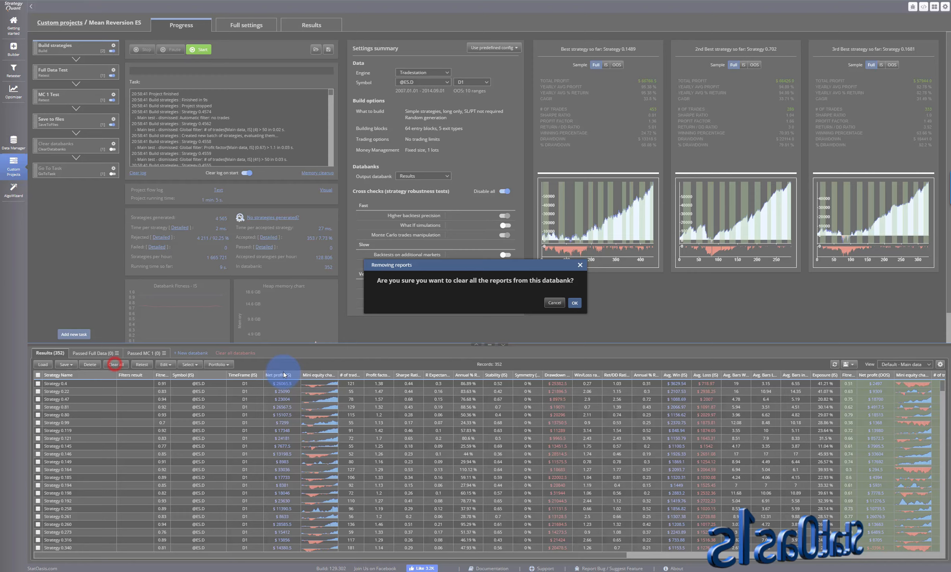
left_click(576, 302)
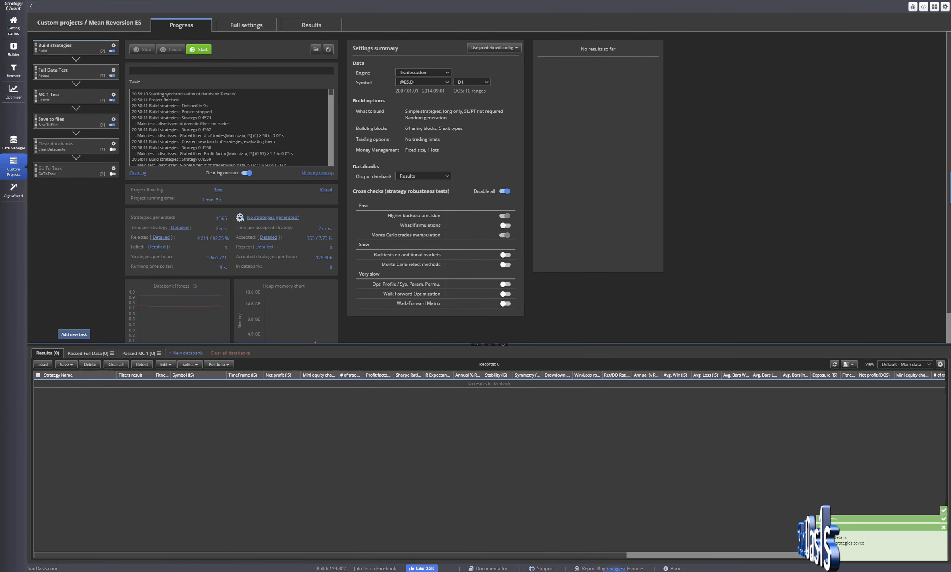
left_click(310, 571)
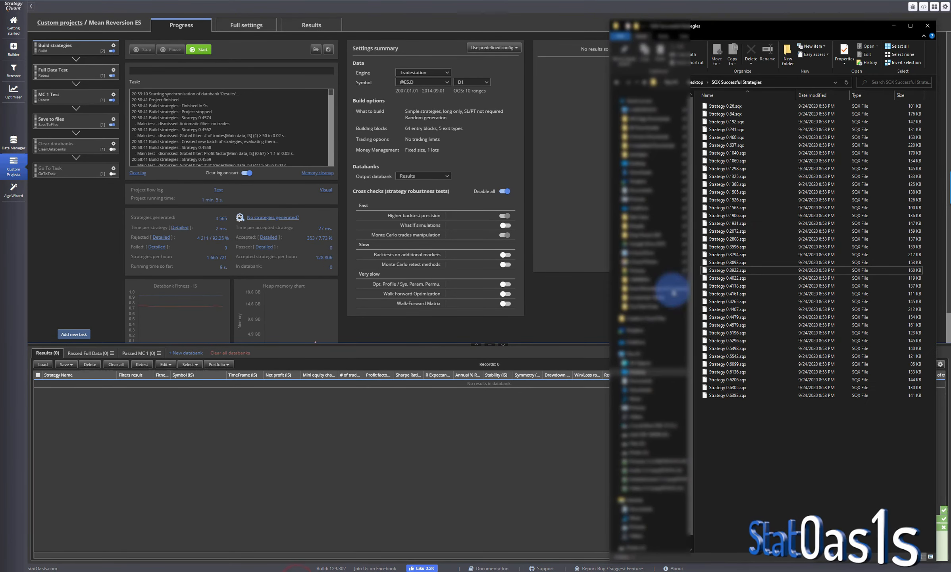
left_click(748, 426)
left_click_drag(736, 397, 730, 110)
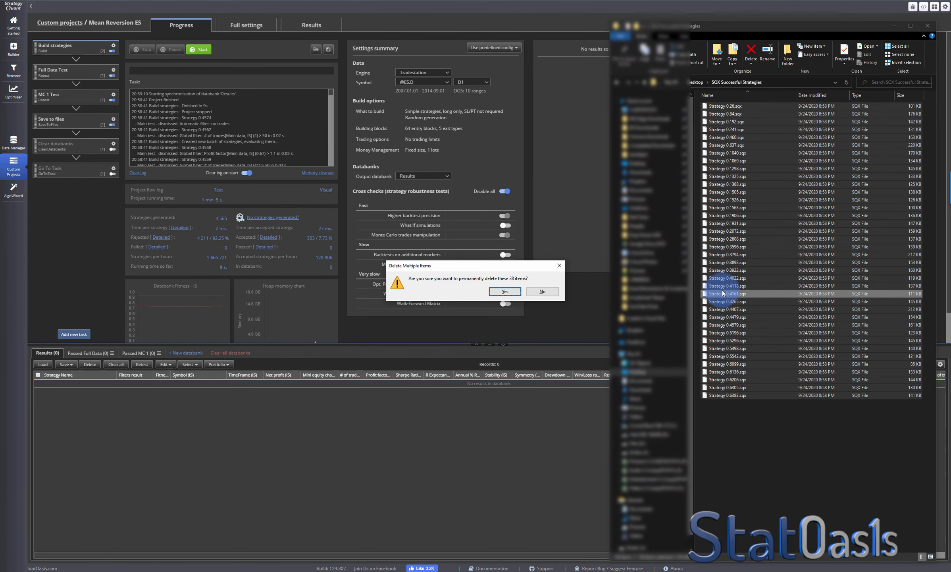
left_click(503, 295)
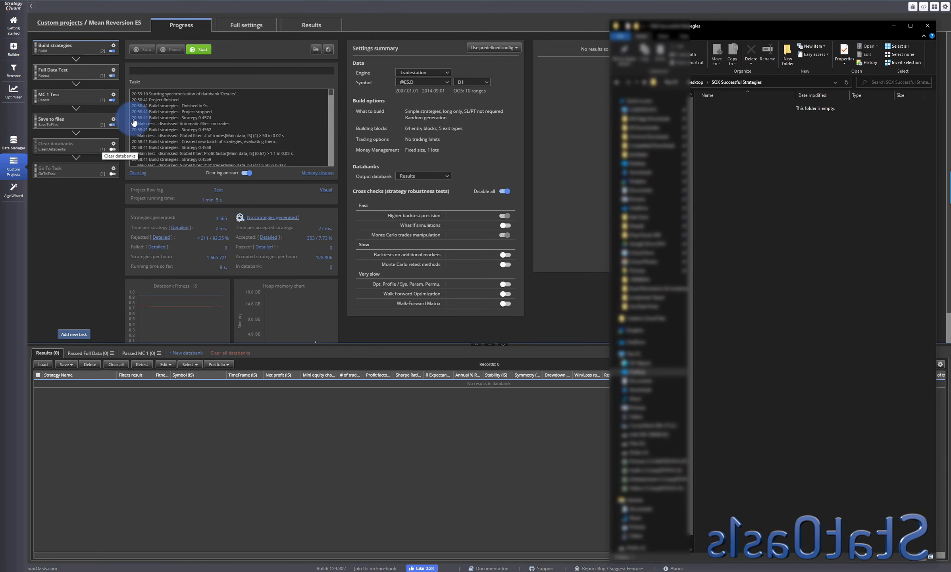
Run the project again and check the SQX Successful Strategies folder for the saved files
left_click(199, 49)
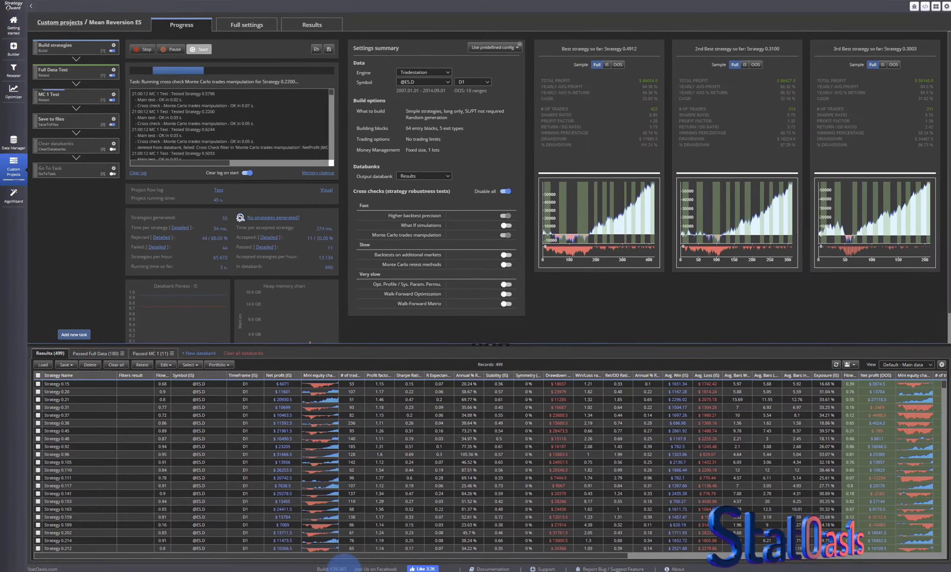
left_click(344, 569)
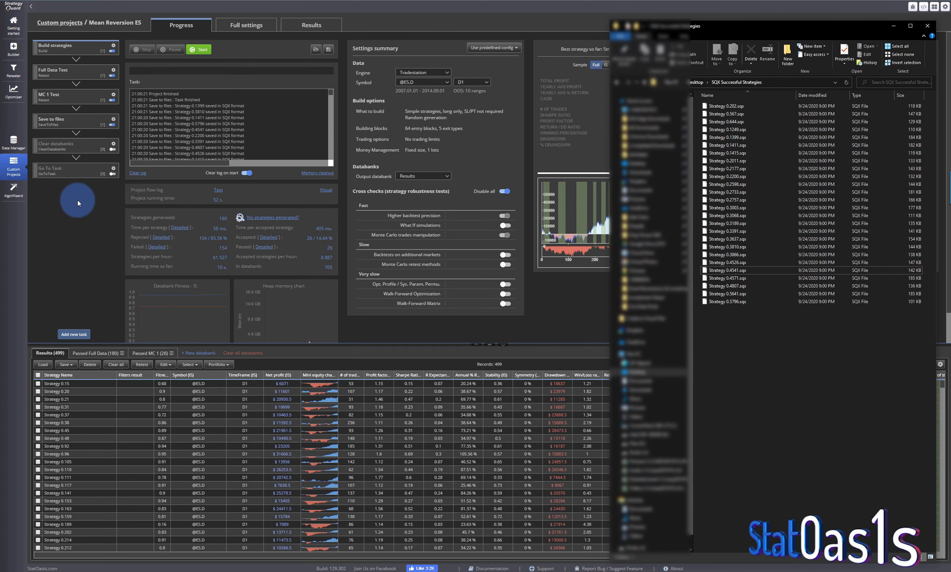
Open several strategies from the Passed MC 1 databank and examine the equity chart and overview of Strategy 0.3003
left_click(154, 357)
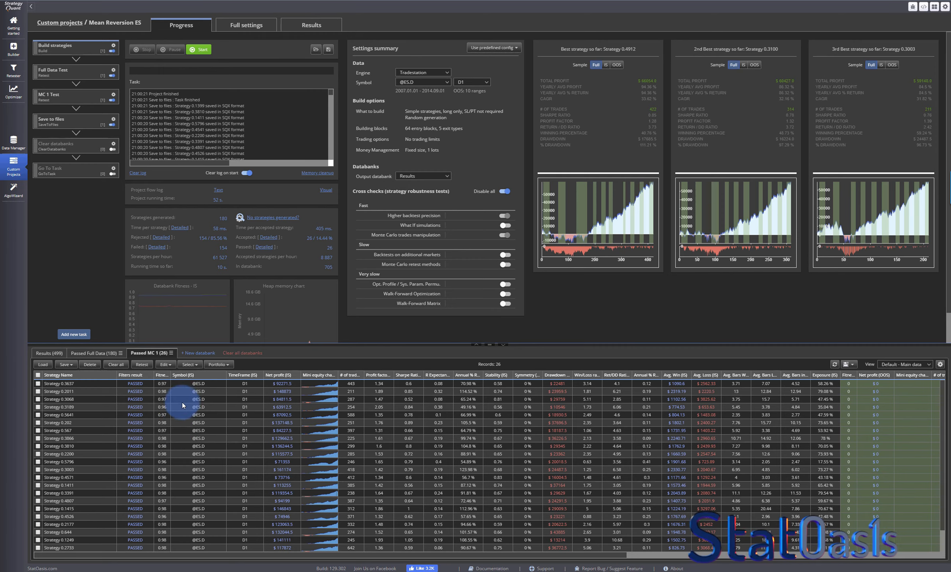
double_click(181, 414)
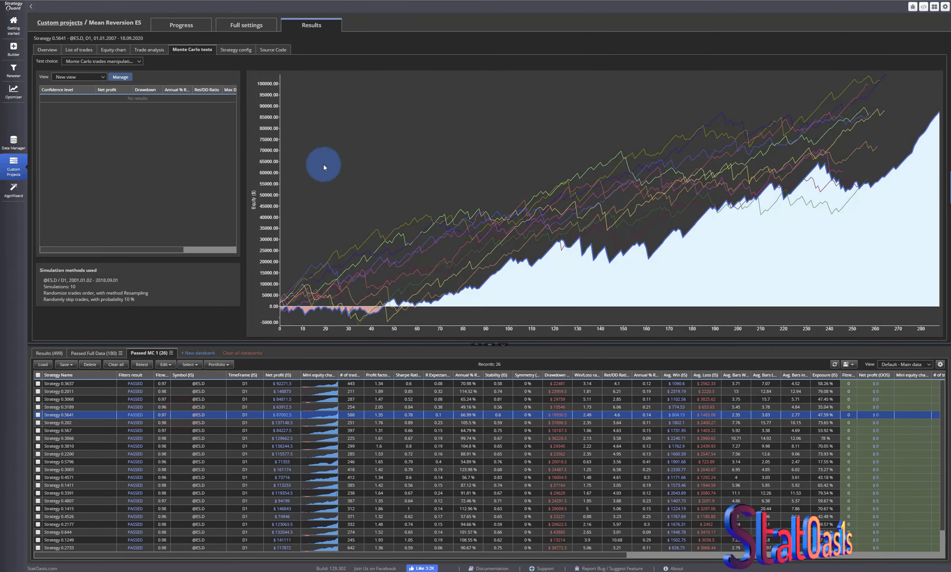
left_click(181, 439)
left_click(181, 470)
left_click(113, 49)
left_click(44, 50)
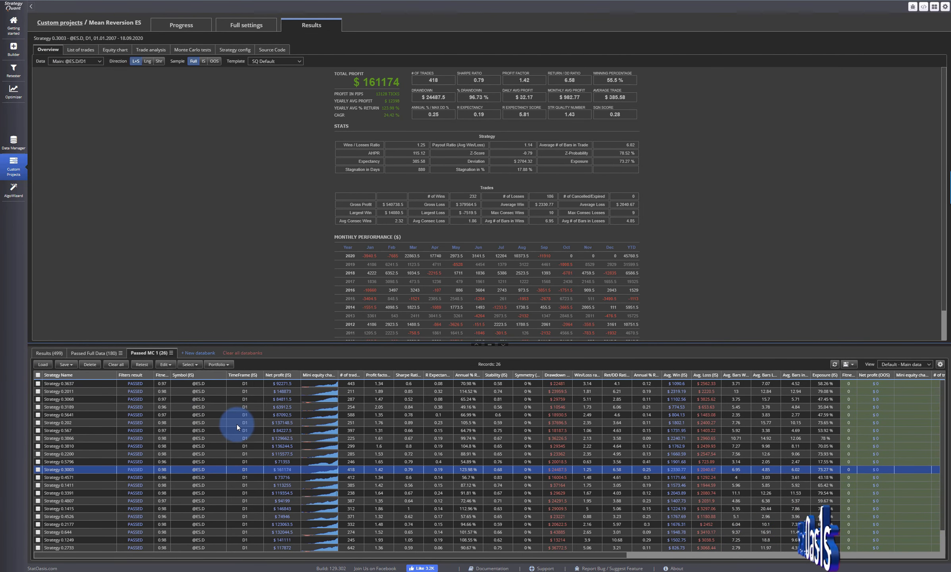
Try to run only the disabled Clear databanks task from the project's progress view
left_click(181, 25)
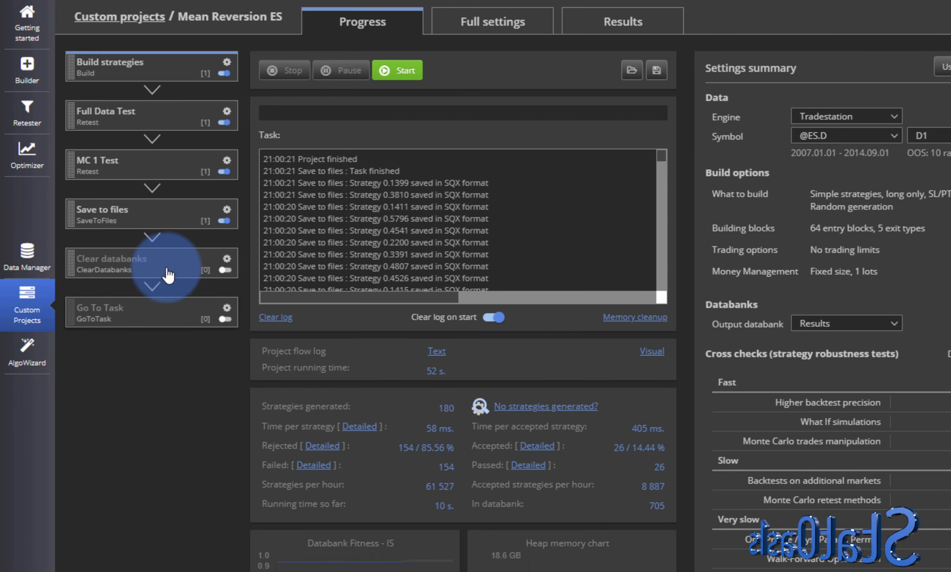
left_click(226, 260)
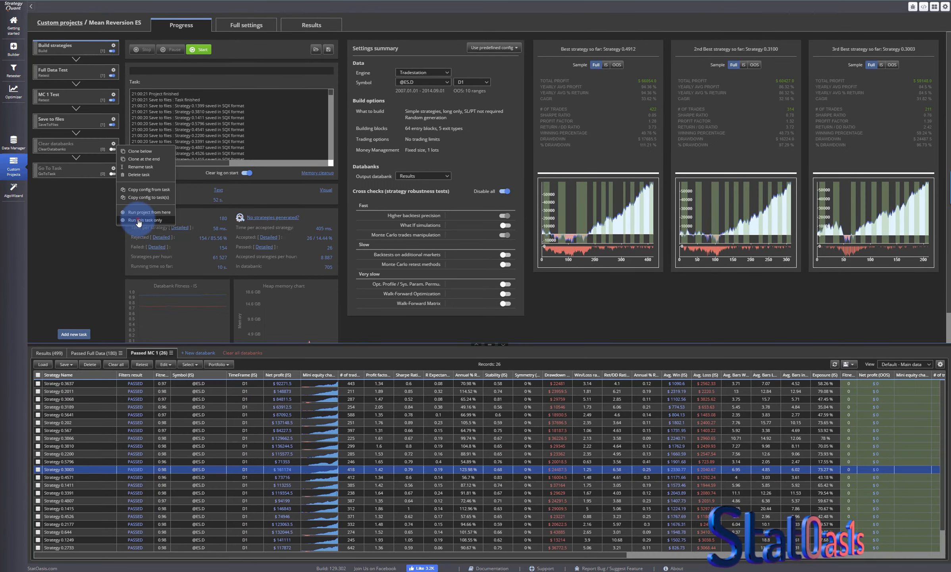
left_click(138, 221)
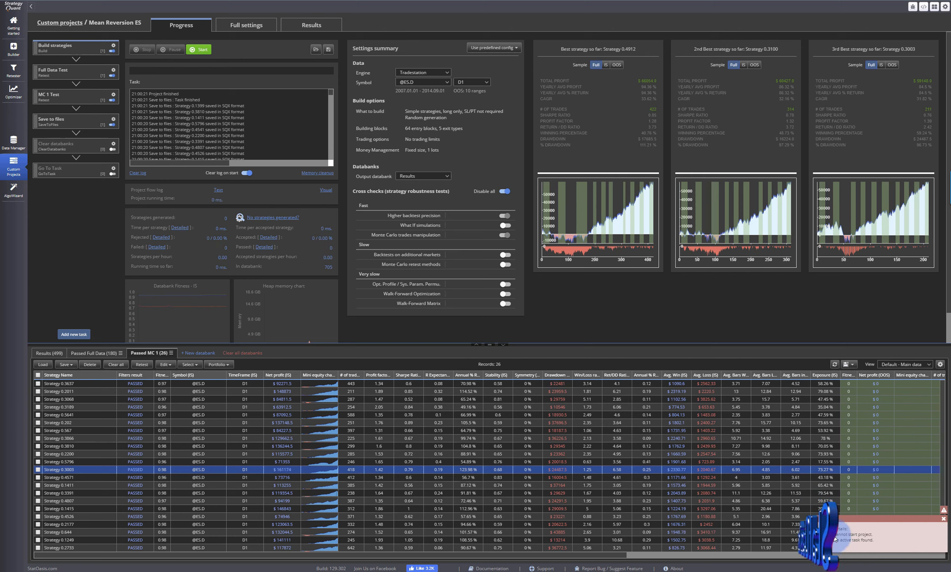
Enable the Clear databanks and Go To Task tasks, and run only the Clear databanks task
left_click(112, 149)
left_click(112, 173)
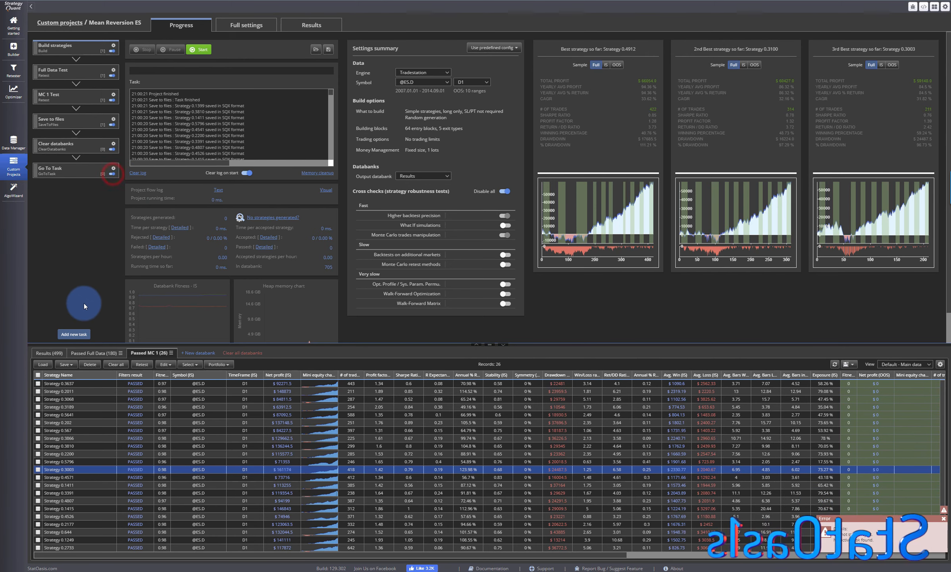
left_click(113, 145)
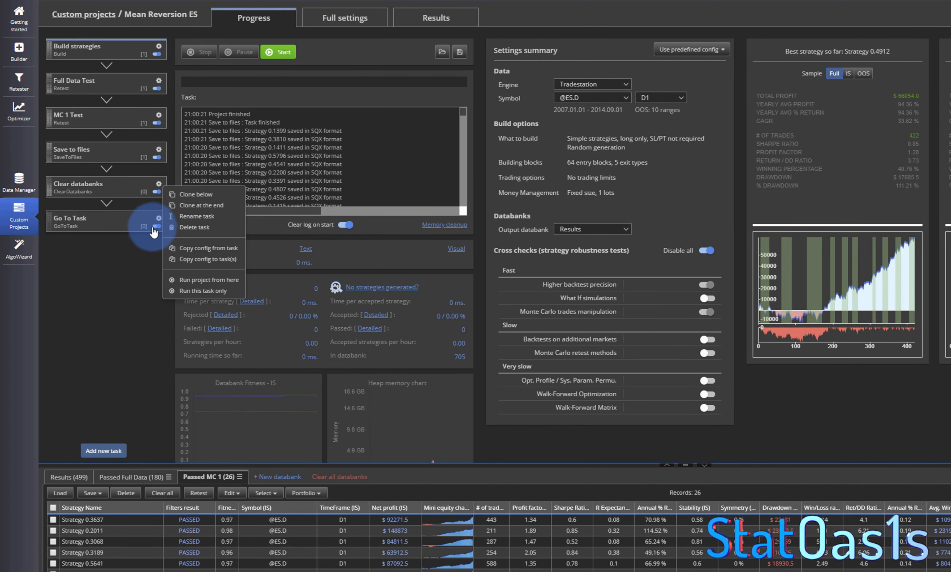
left_click(211, 292)
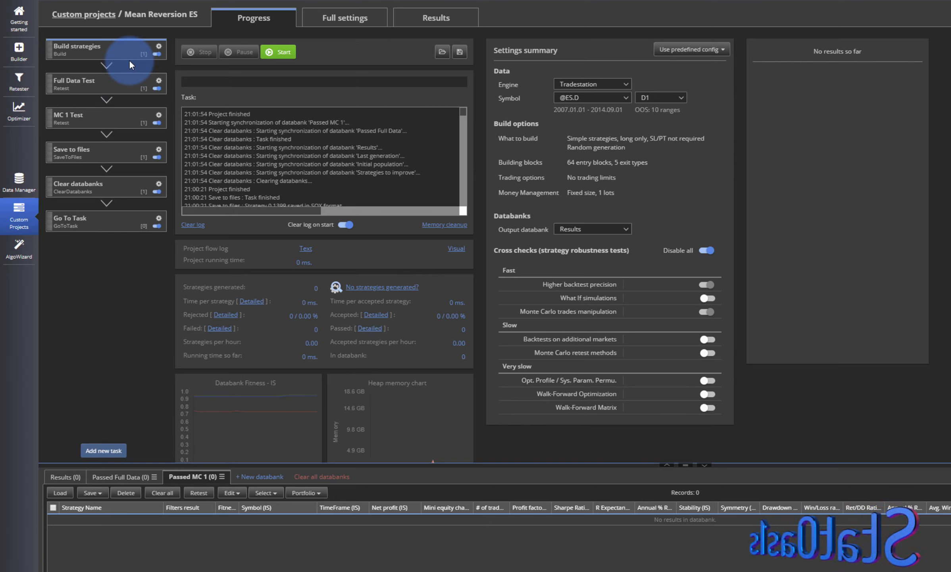
Run the project starting from the Clear databanks task, and stop it once it is building strategies again
left_click(159, 184)
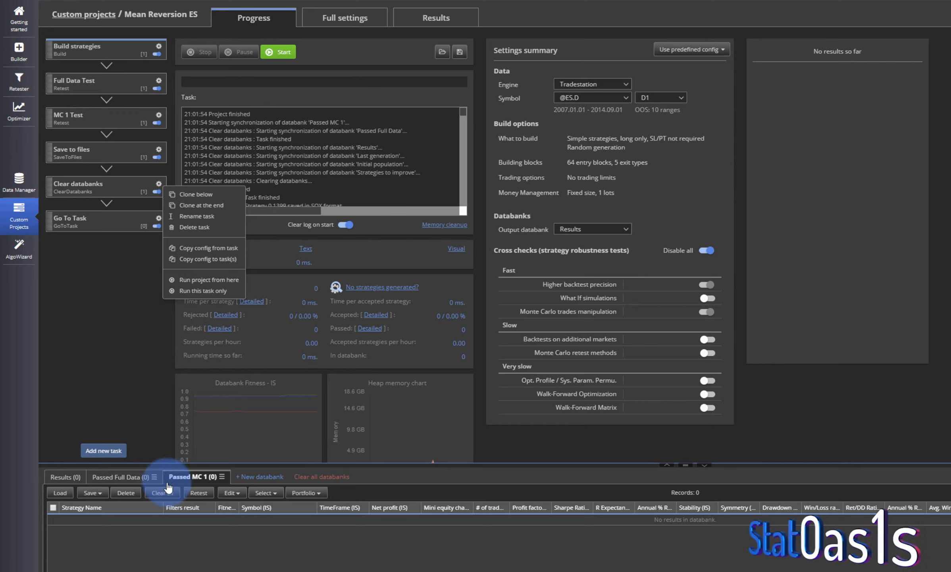
left_click(215, 280)
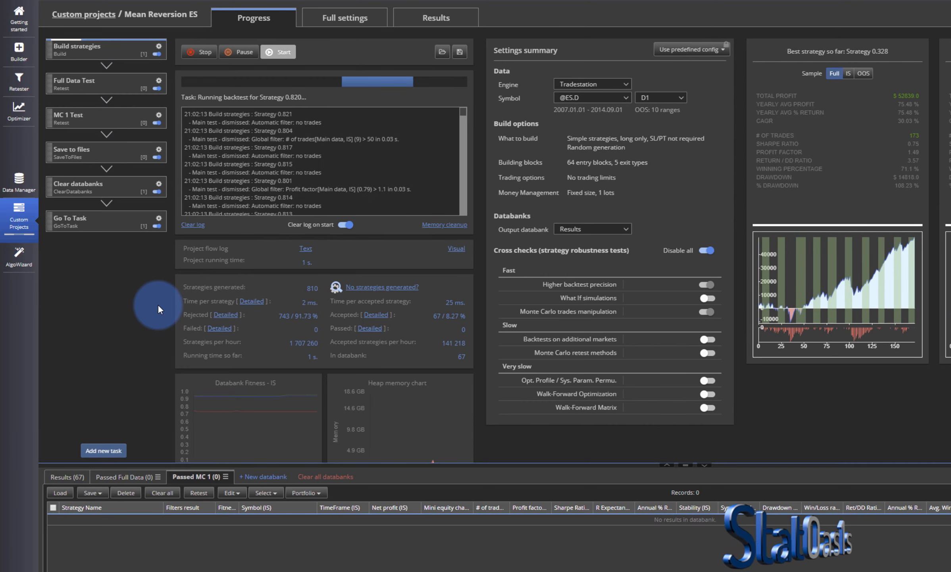
left_click(197, 53)
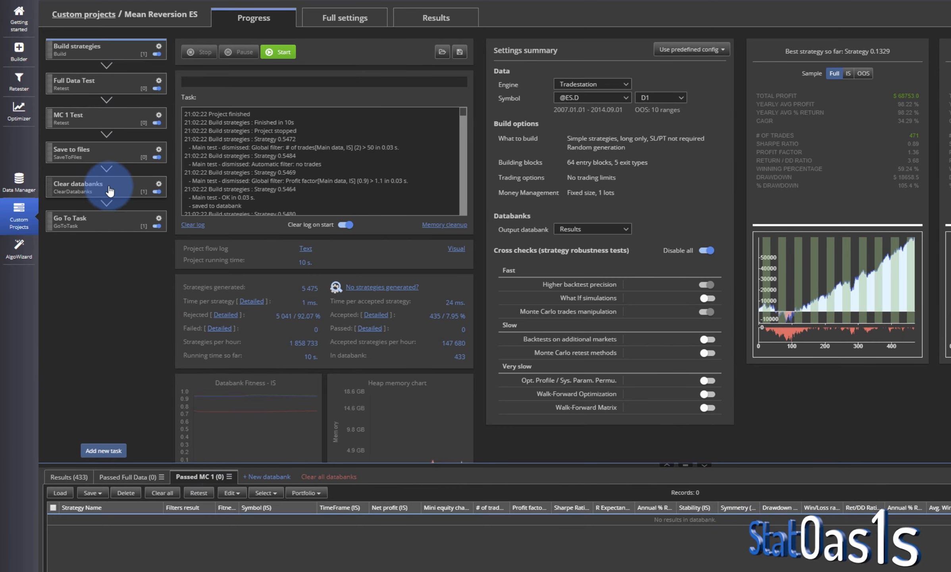
Add a new Retest strategies task with its configuration copied from the MC 1 Test task
left_click(100, 121)
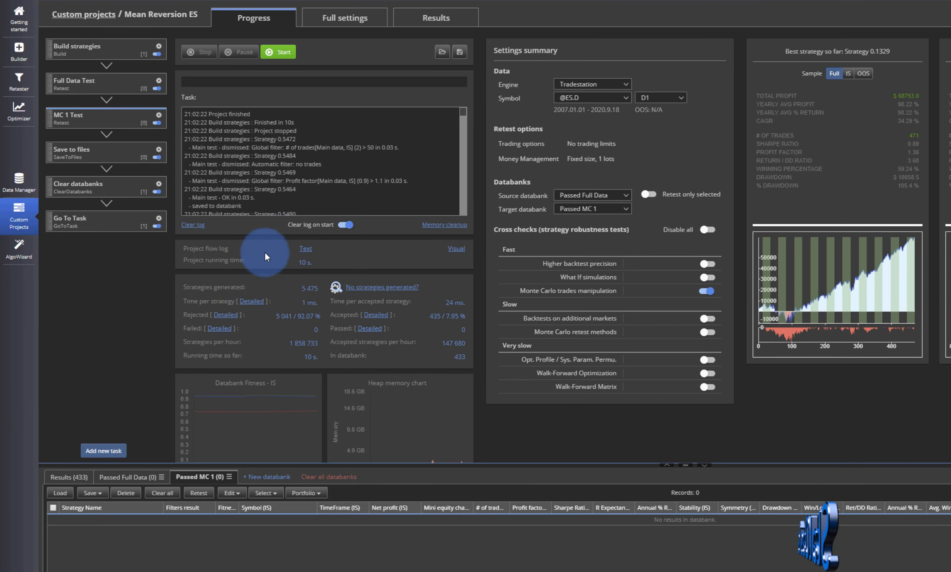
left_click(100, 457)
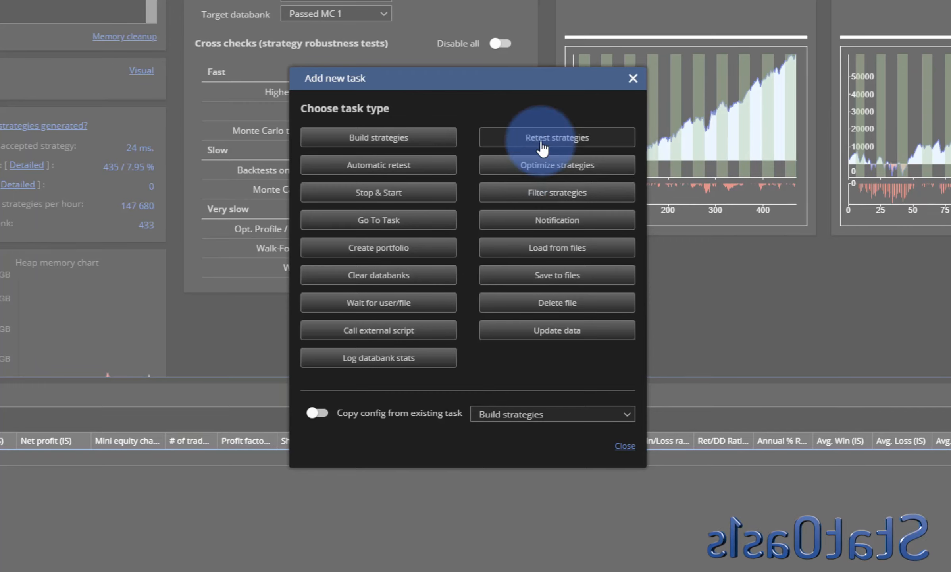
left_click(383, 429)
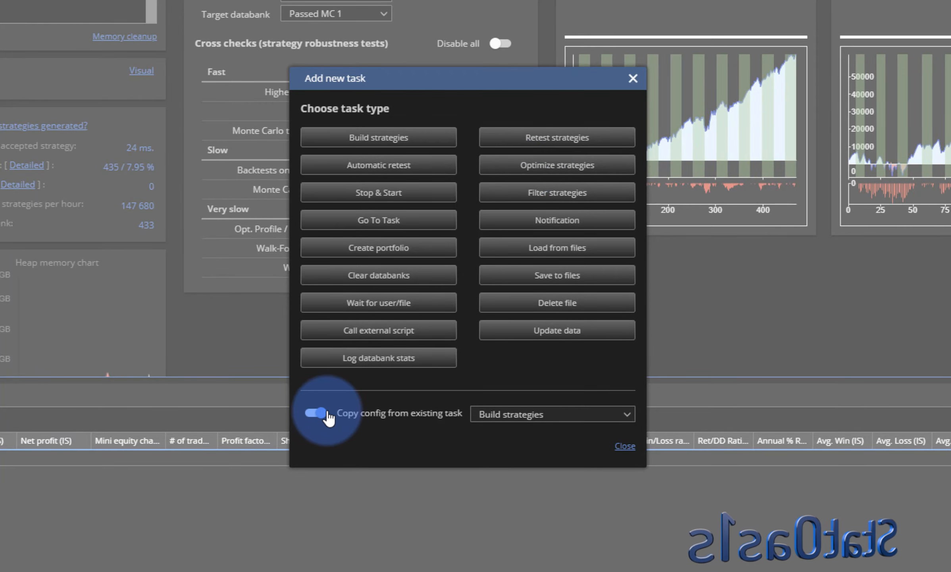
left_click(530, 415)
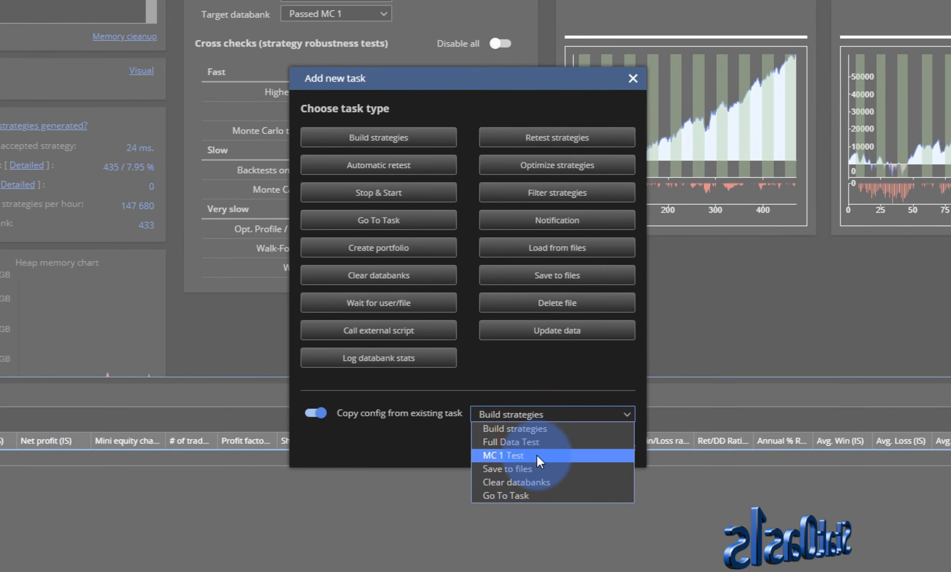
left_click(537, 455)
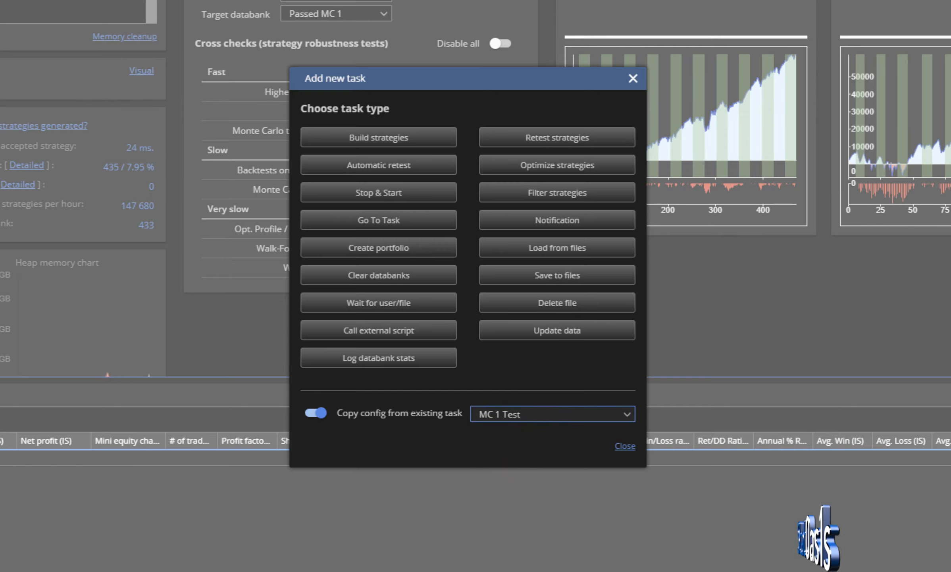
left_click(559, 137)
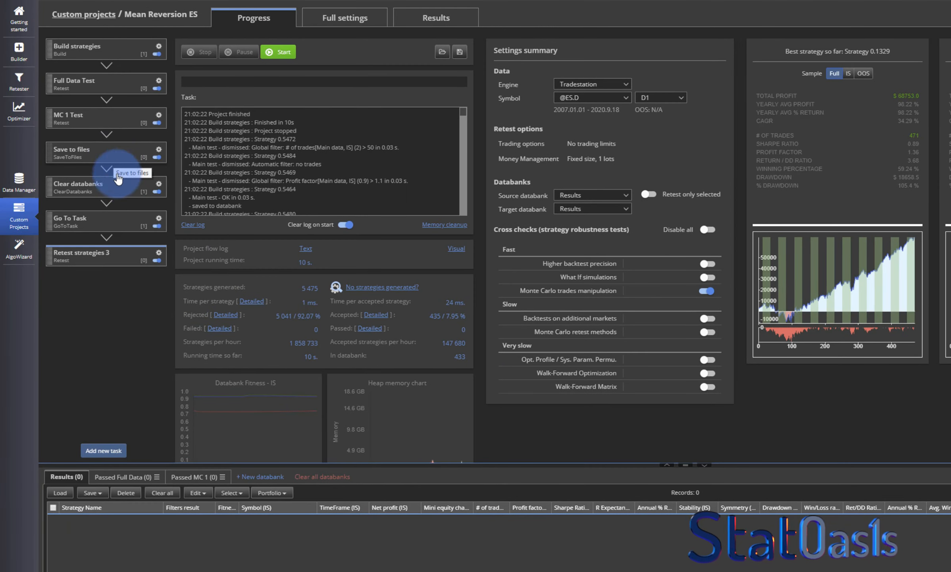
Rename the newly added retest task as "what if scenario"
left_click(158, 252)
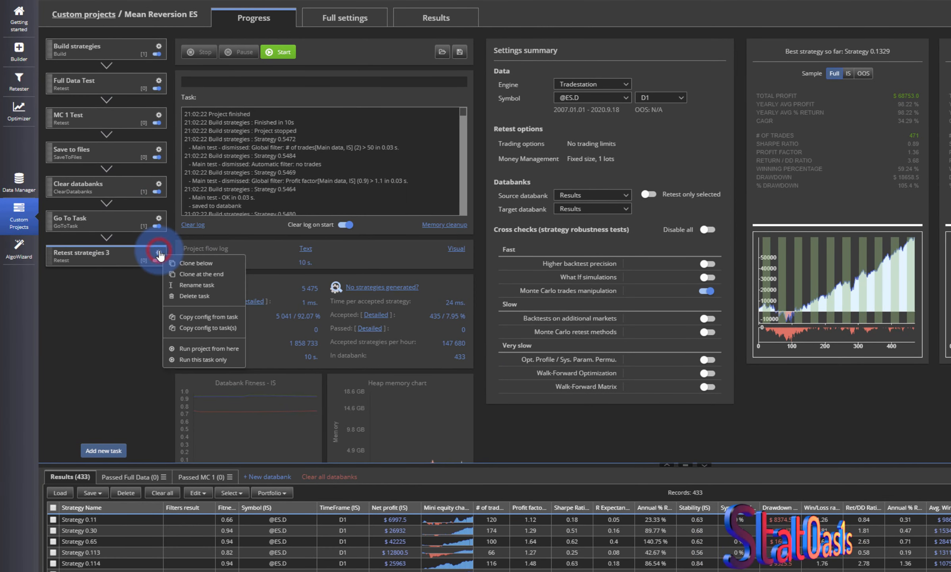
left_click(215, 286)
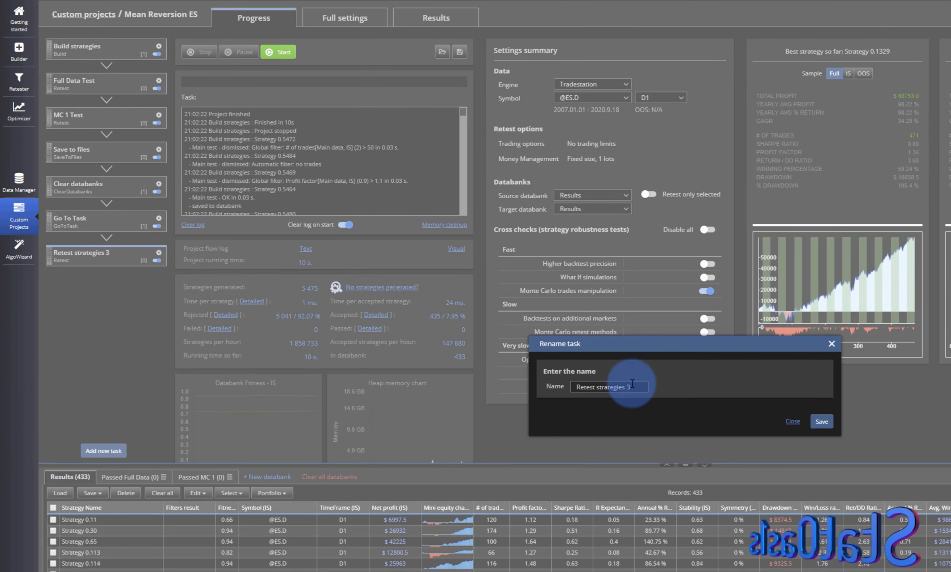
left_click_drag(636, 386, 526, 390)
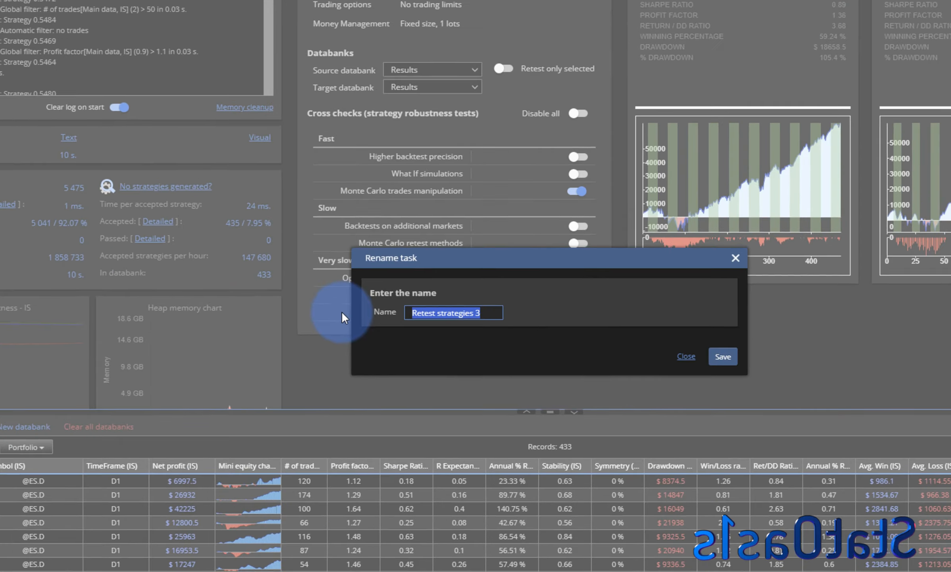
type("what if")
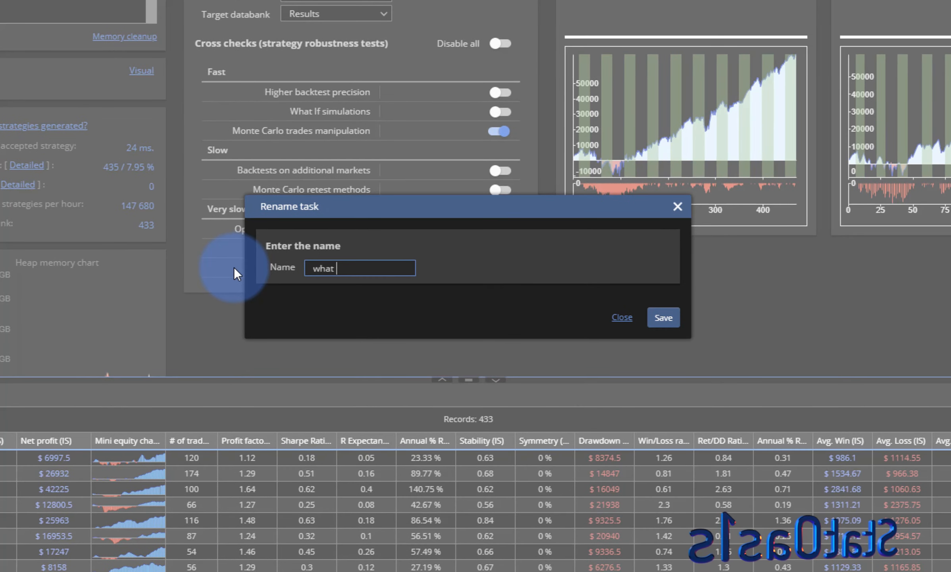
type(" scenario")
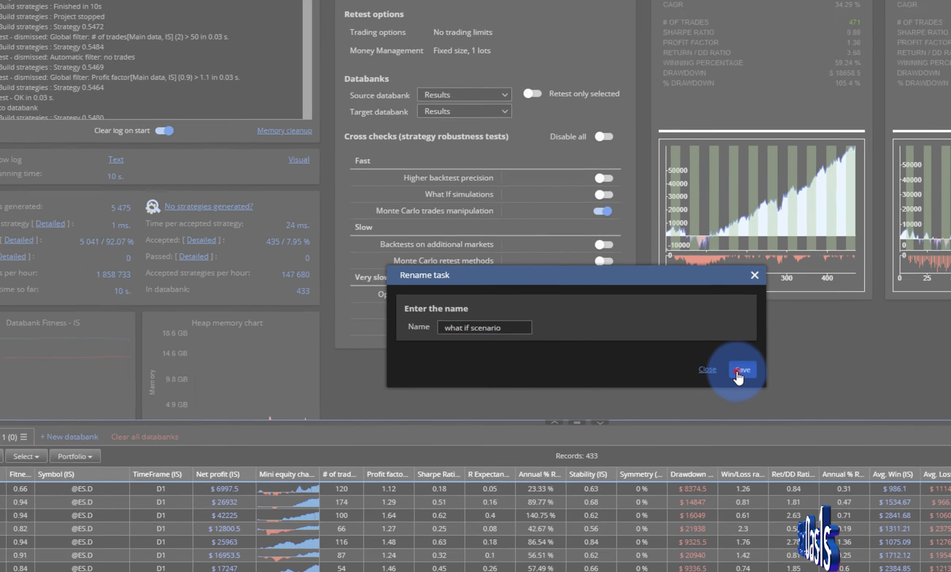
left_click(664, 317)
Create a new databank named "Passed WI"
left_click(161, 455)
left_click_drag(466, 261, 452, 261)
key("BackSpace")
key("BackSpace")
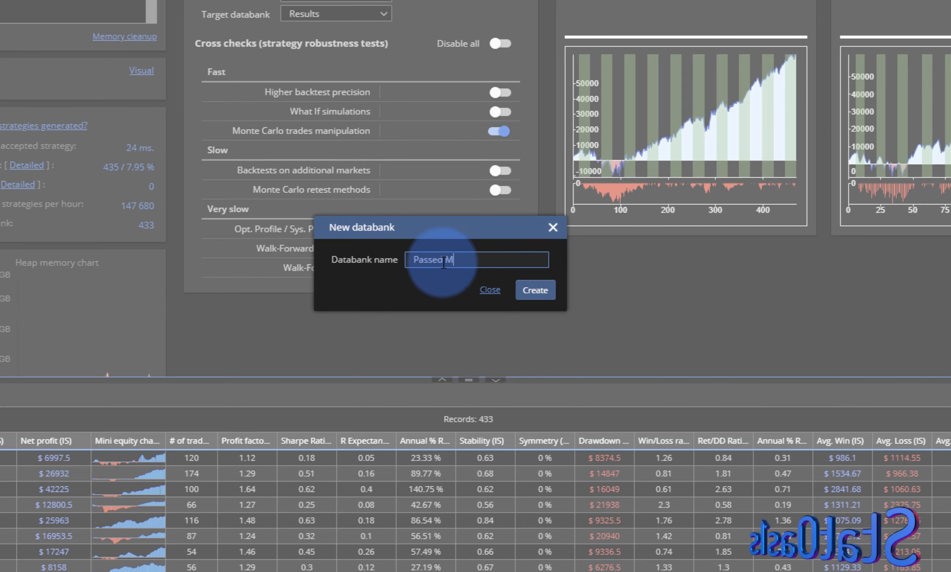
type("WI")
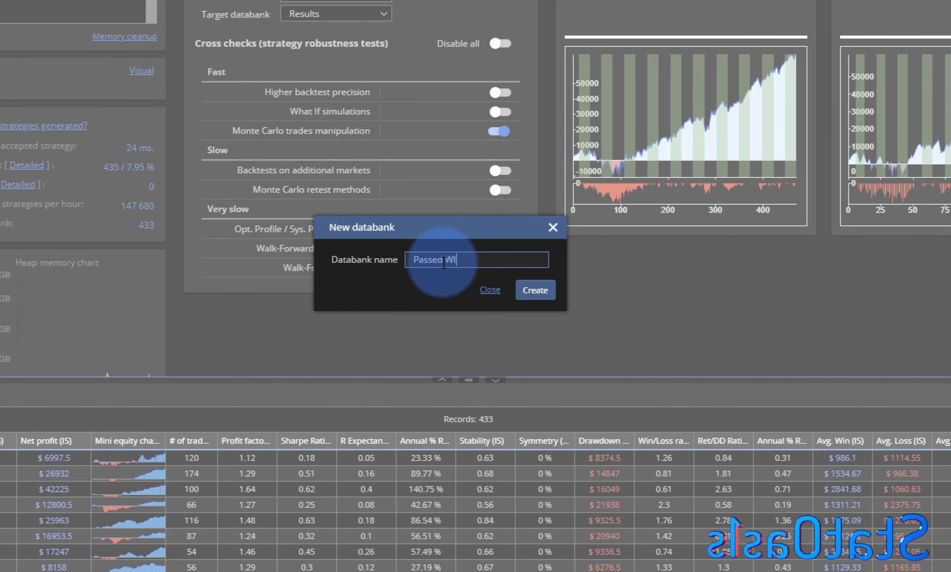
left_click(534, 278)
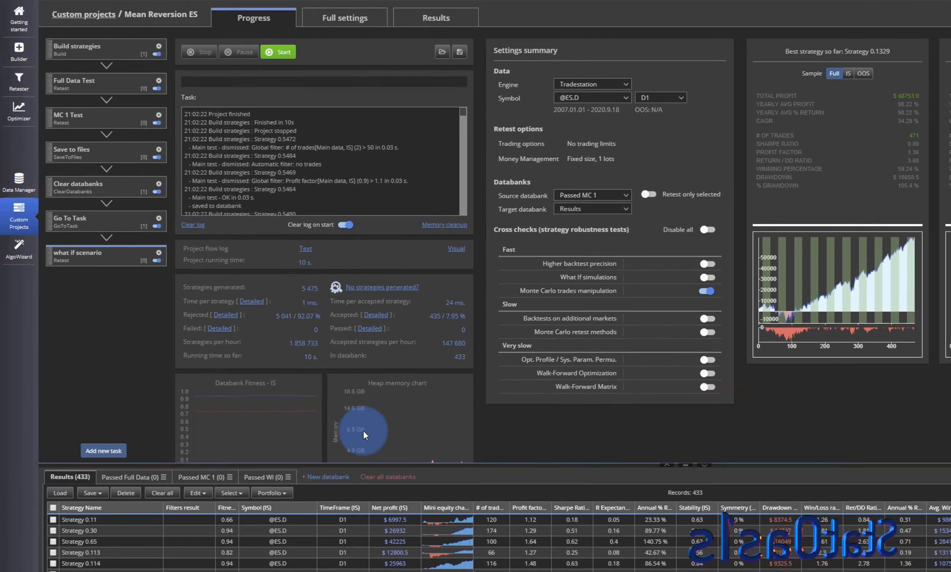
Set the what if scenario task's source databank to Passed MC 1 and target to Passed WI, and move the task directly after MC 1 Test
left_click(606, 196)
left_click(586, 224)
left_click(593, 209)
left_click(583, 247)
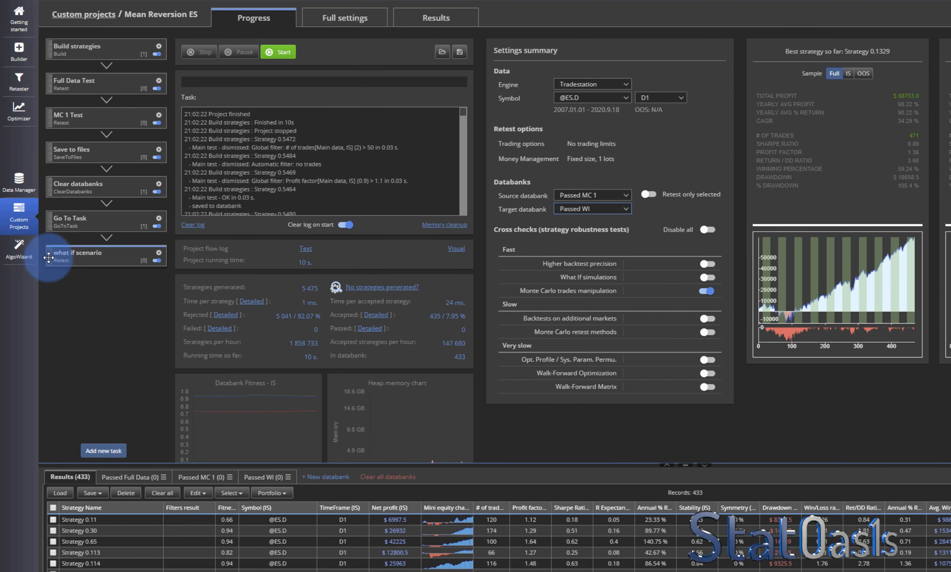
left_click_drag(50, 260, 49, 132)
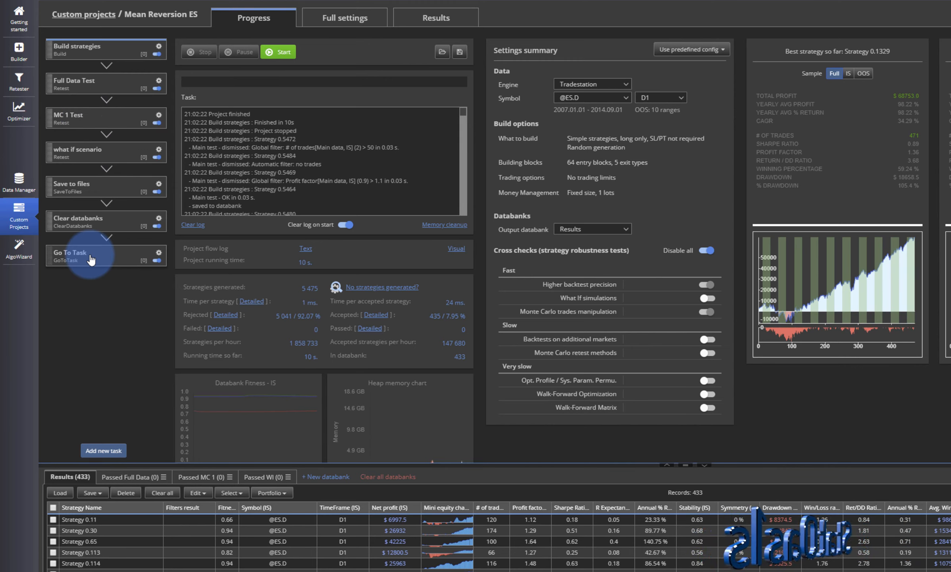
In the what if scenario task's cross checks, disable Monte Carlo trades manipulation and enable What If simulations
left_click(102, 153)
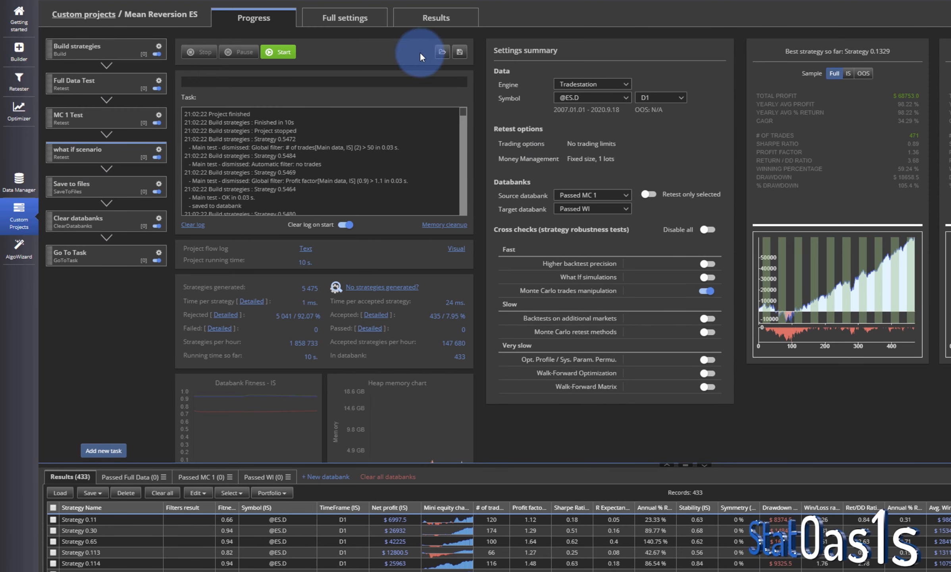
left_click(363, 19)
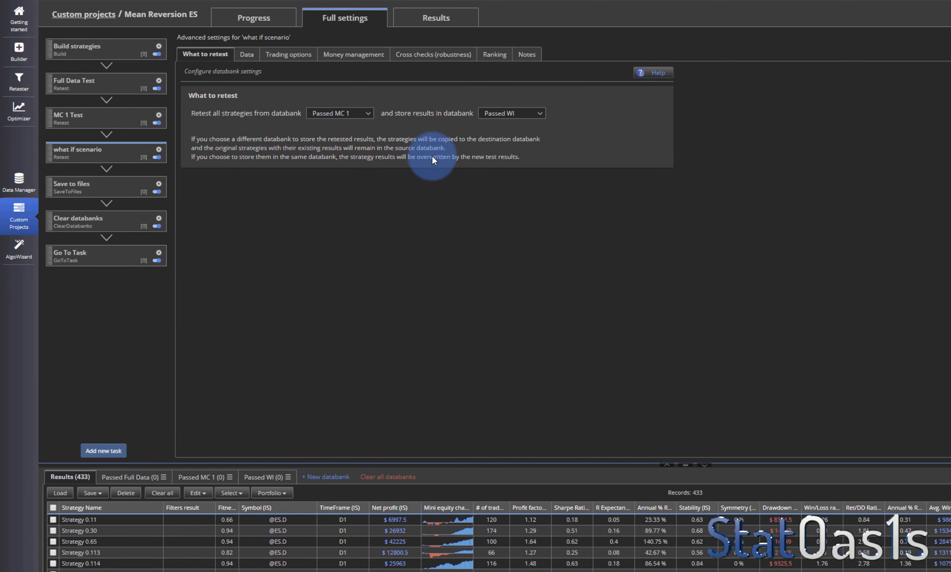
left_click(433, 54)
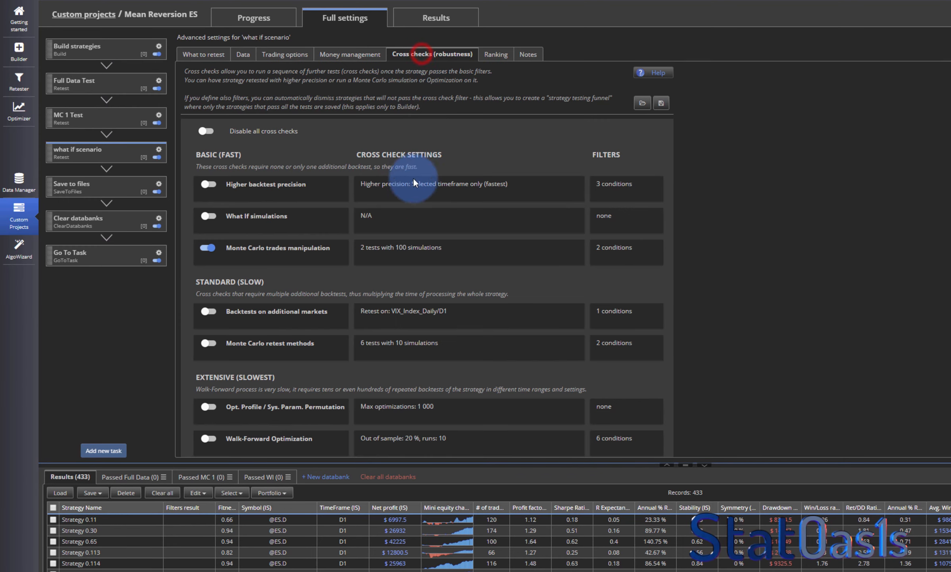
left_click(206, 248)
left_click(207, 216)
Configure the What If simulations cross check to use "Take every second trade" and save the settings
left_click(434, 221)
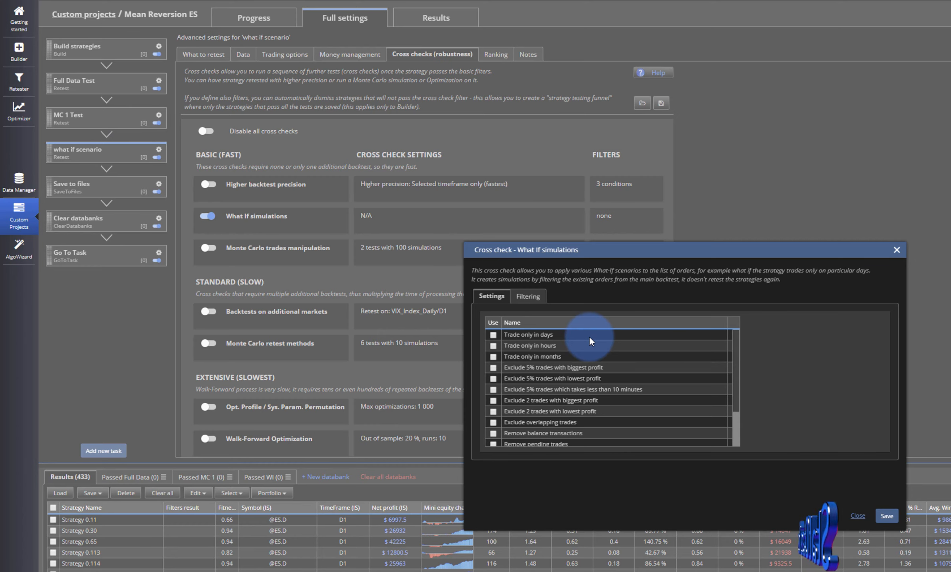
left_click(523, 299)
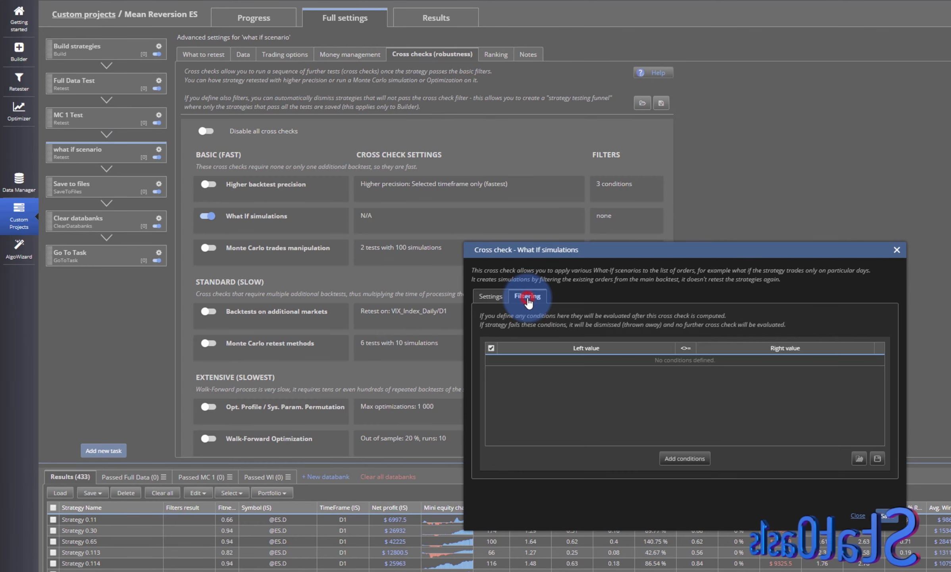
left_click(491, 296)
scroll(535, 373, "down", 2)
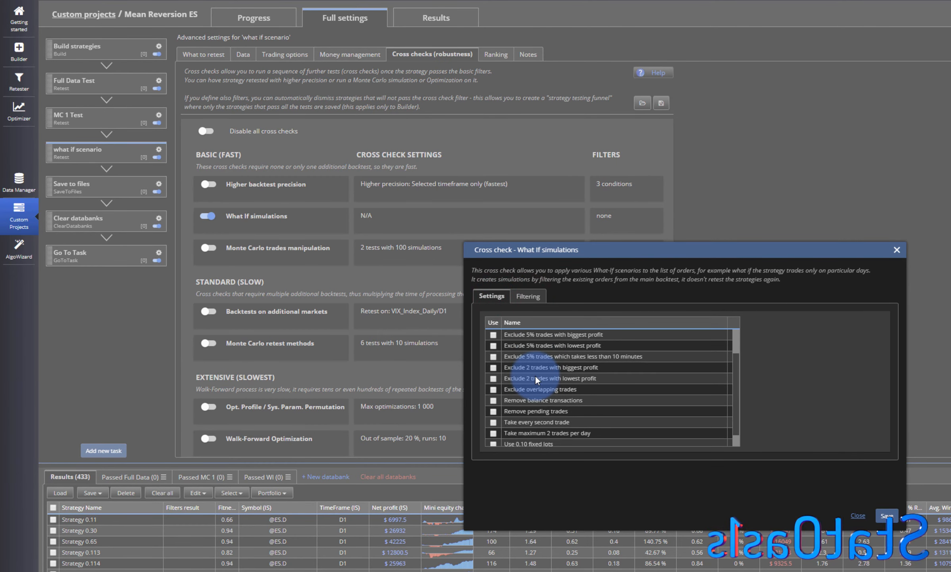
scroll(536, 377, "down", 1)
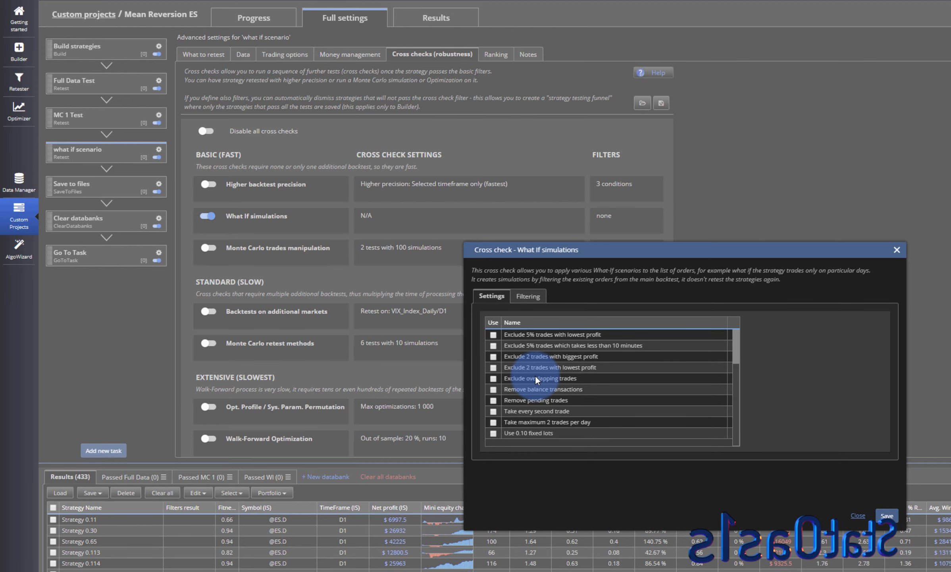
left_click(494, 411)
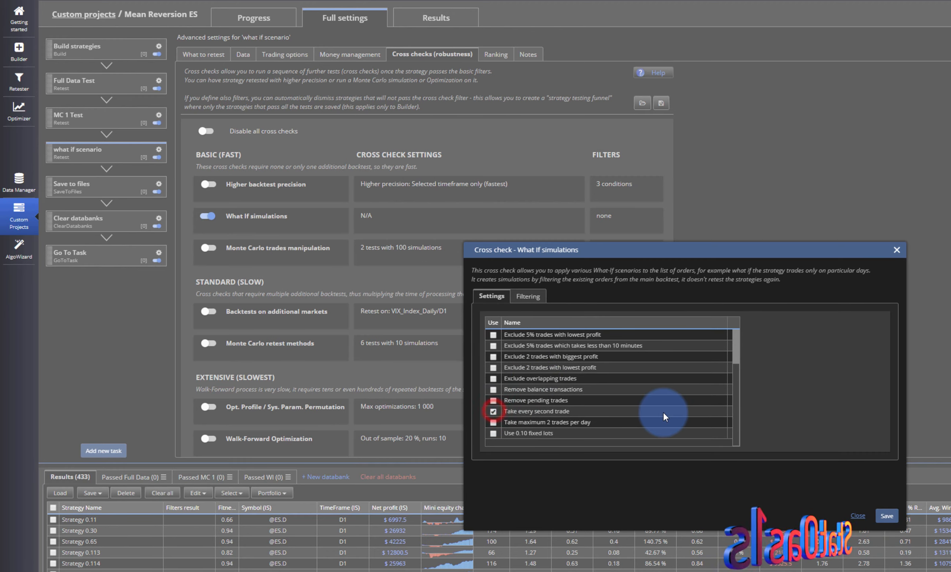
left_click(887, 516)
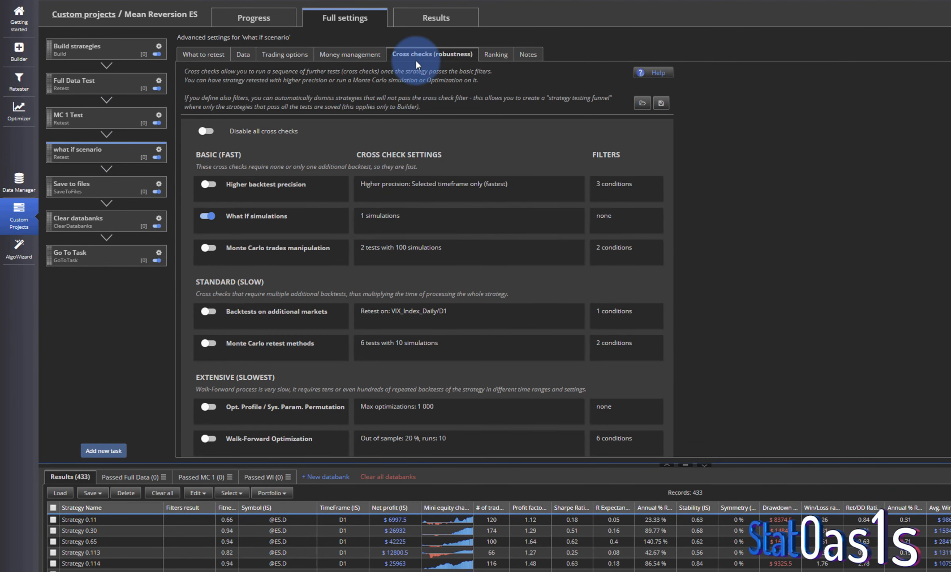
Set the what if scenario task's Profit factor (IS) ranking filter to 1.4 and review the task's data settings
left_click(491, 59)
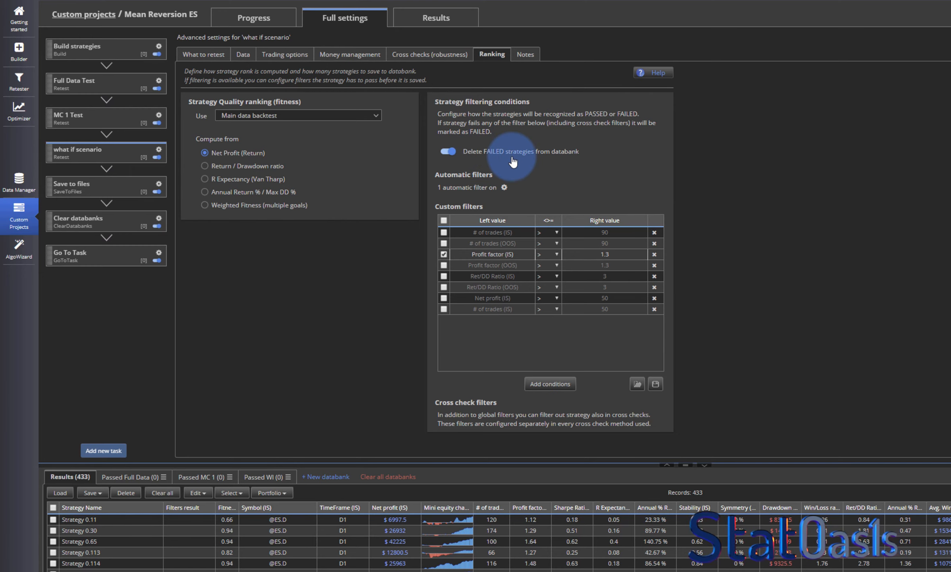
double_click(616, 256)
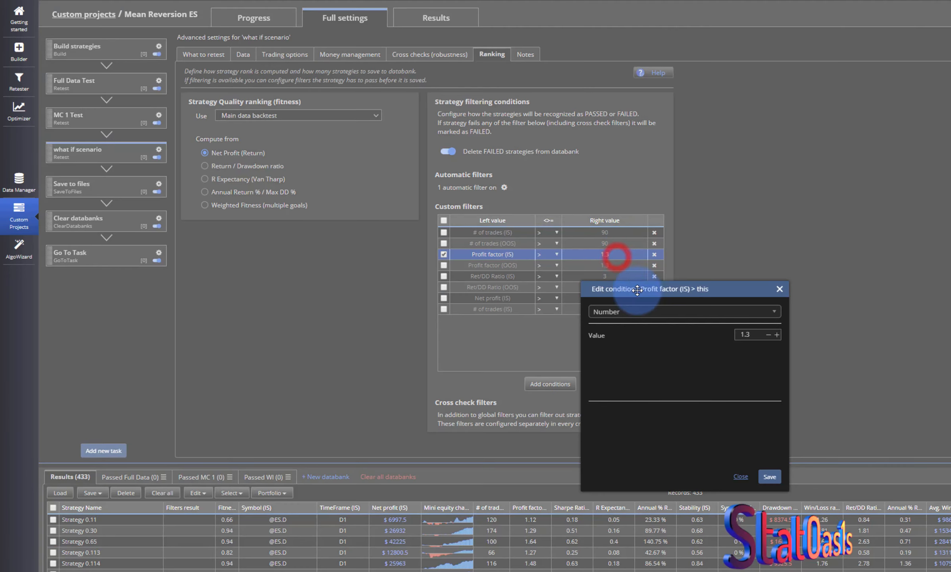
left_click(777, 334)
left_click(770, 476)
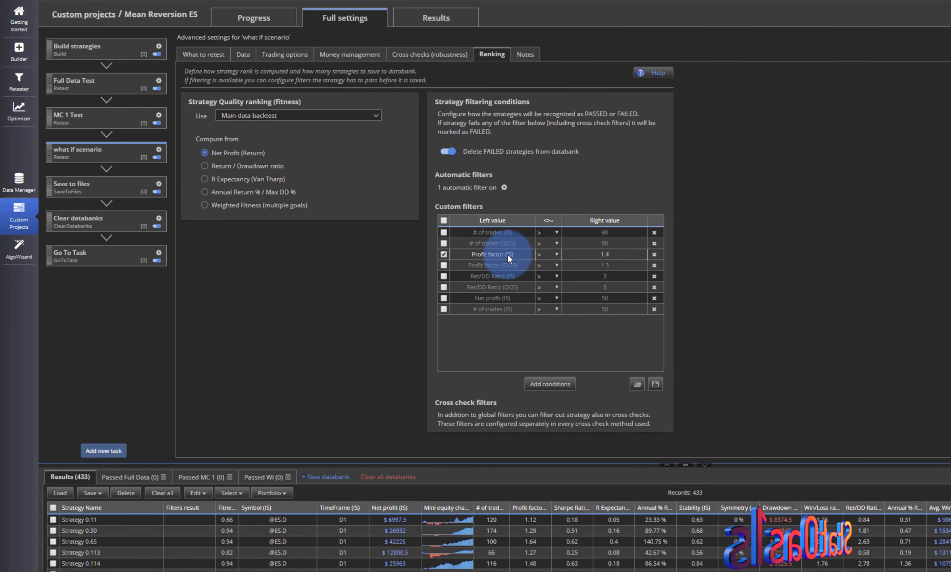
left_click(246, 54)
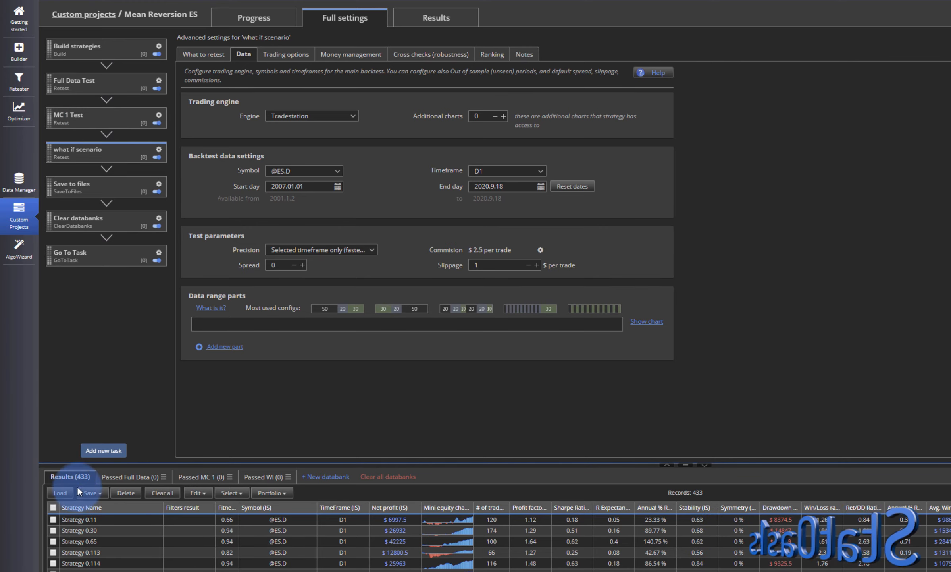
left_click(159, 220)
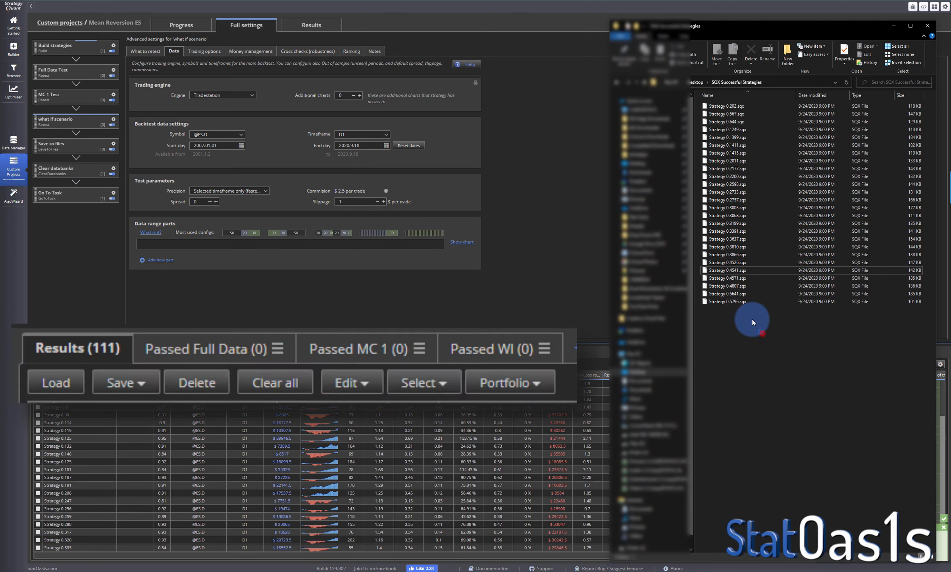
Permanently delete all the strategy files in the SQX Successful Strategies folder
left_click_drag(747, 318, 717, 104)
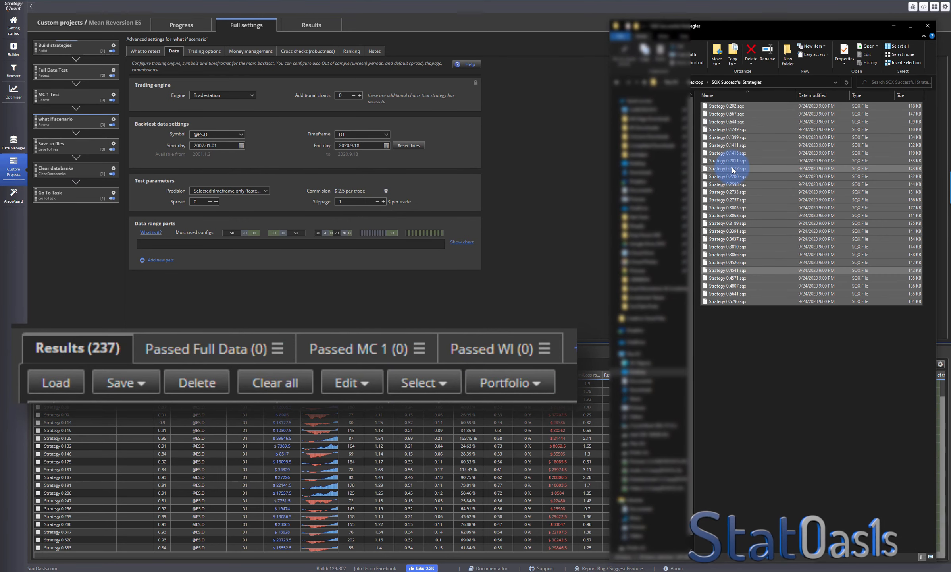
key("shift+Delete")
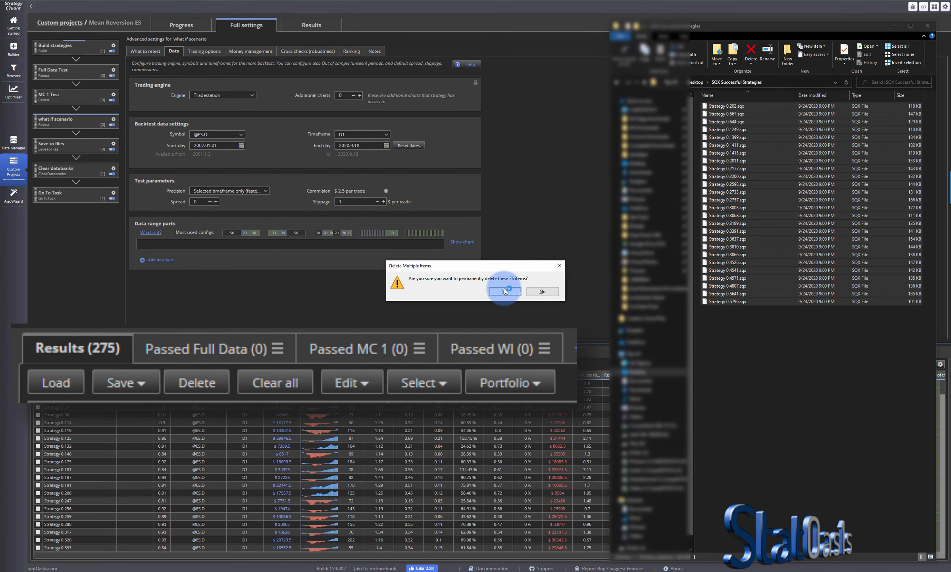
left_click(504, 292)
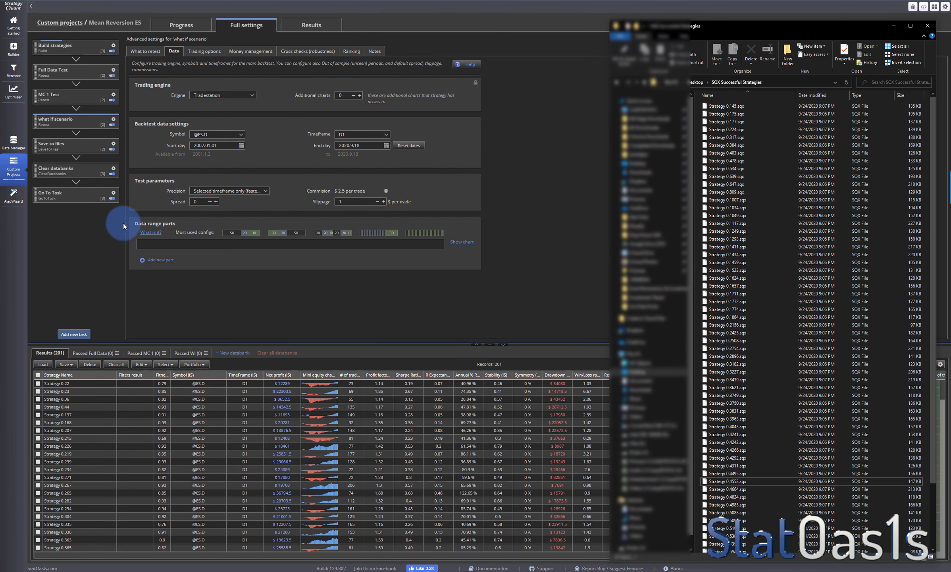
Open the Mean Reversion ES project from the custom projects list and stop its run
left_click(17, 195)
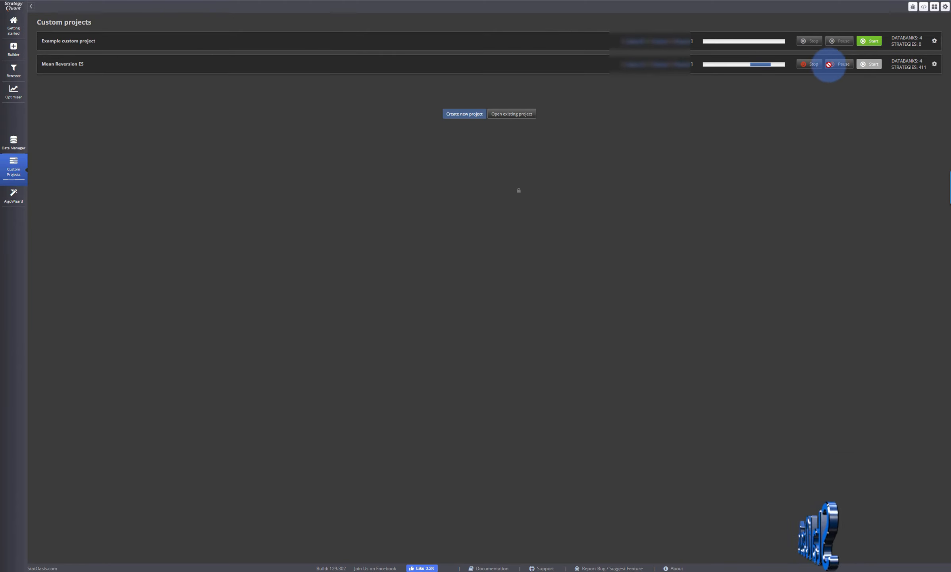
left_click(423, 65)
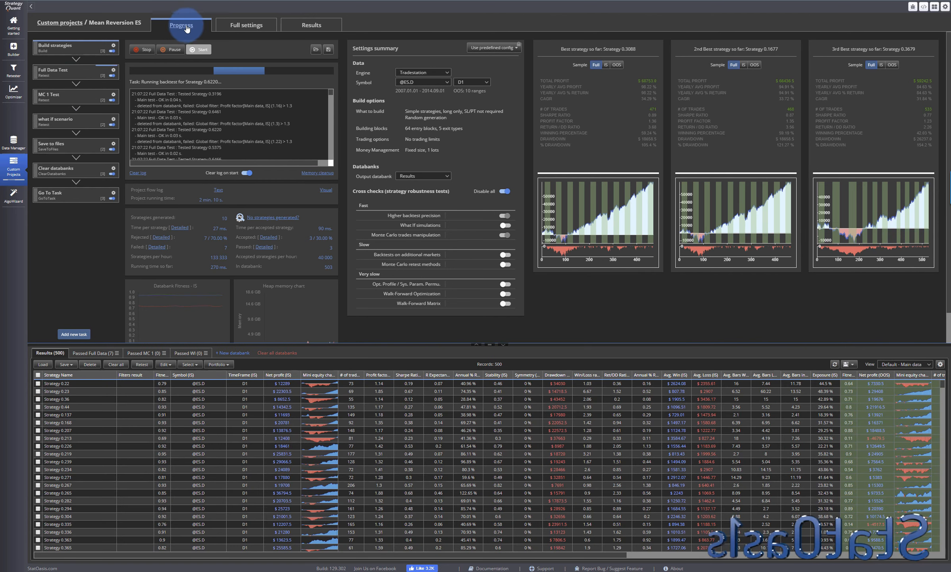
left_click(144, 49)
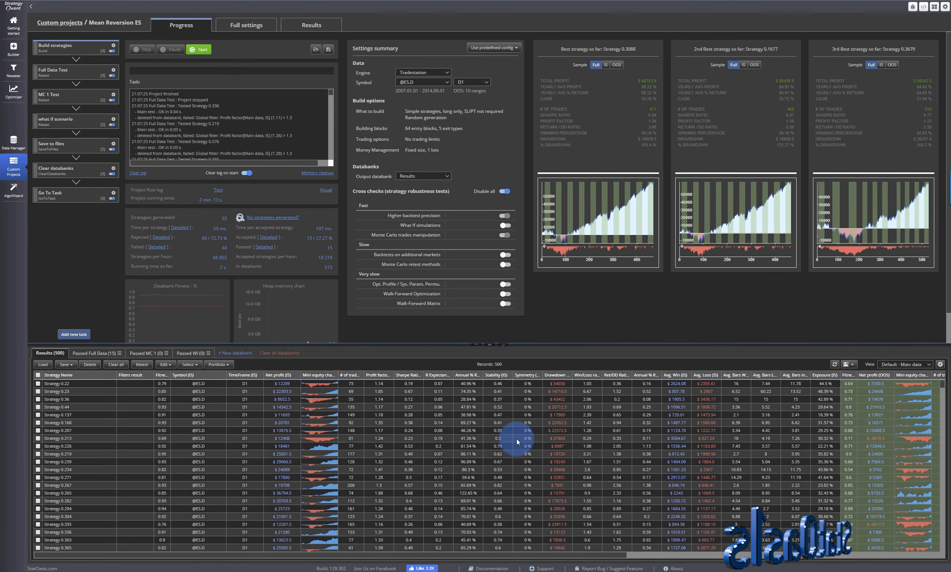
Check the saved strategy files in the SQX Successful Strategies folder and return to the Mean Reversion ES project
left_click(302, 570)
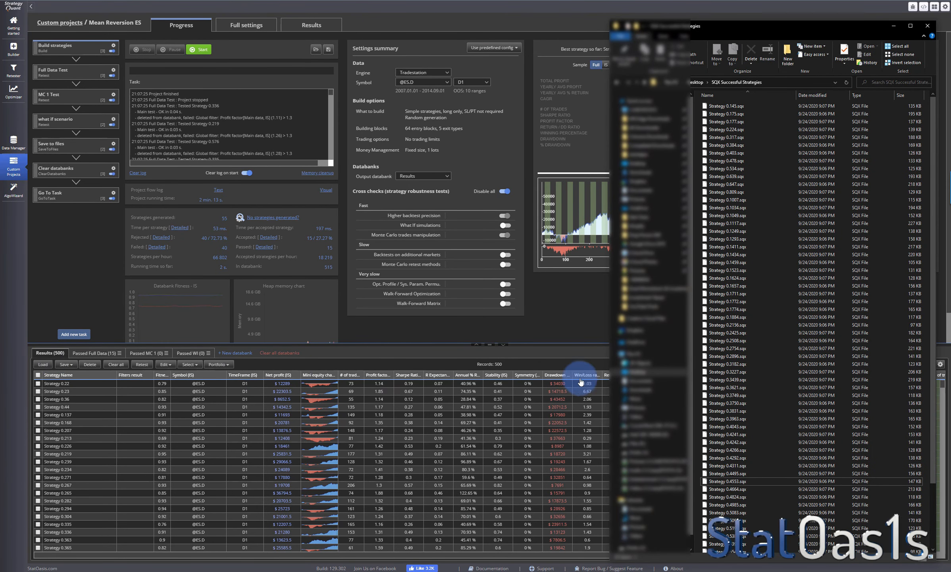
left_click(766, 374)
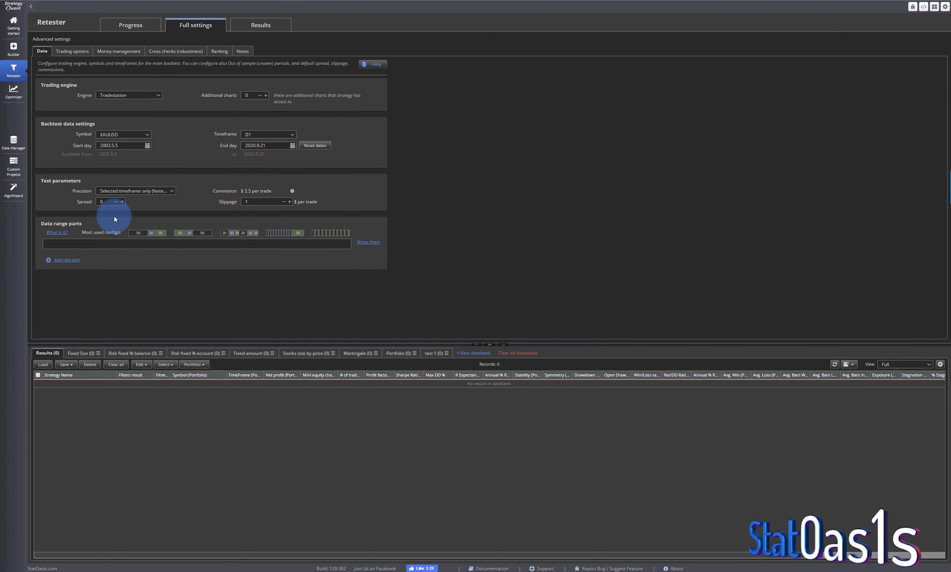
left_click(16, 168)
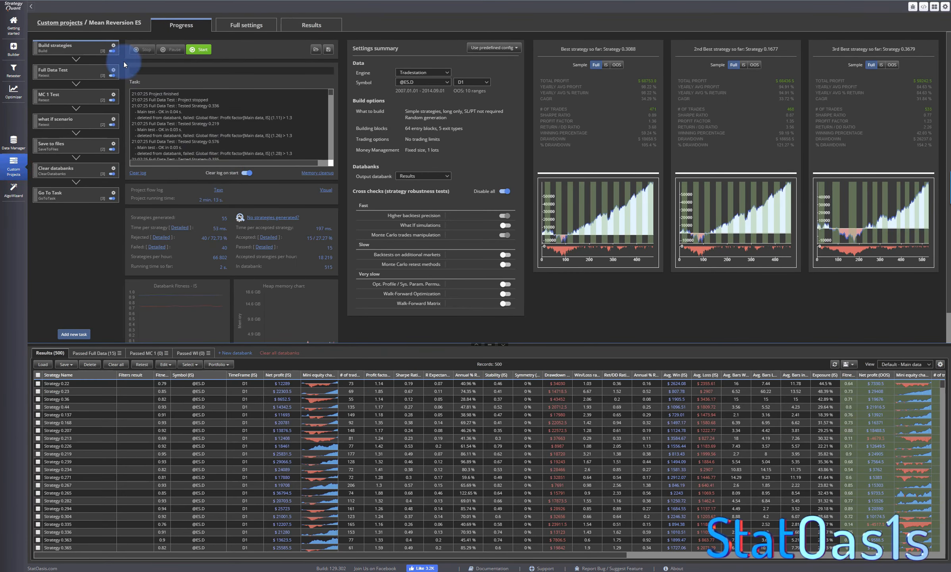
Clone the Mean Reversion ES custom project
left_click(65, 22)
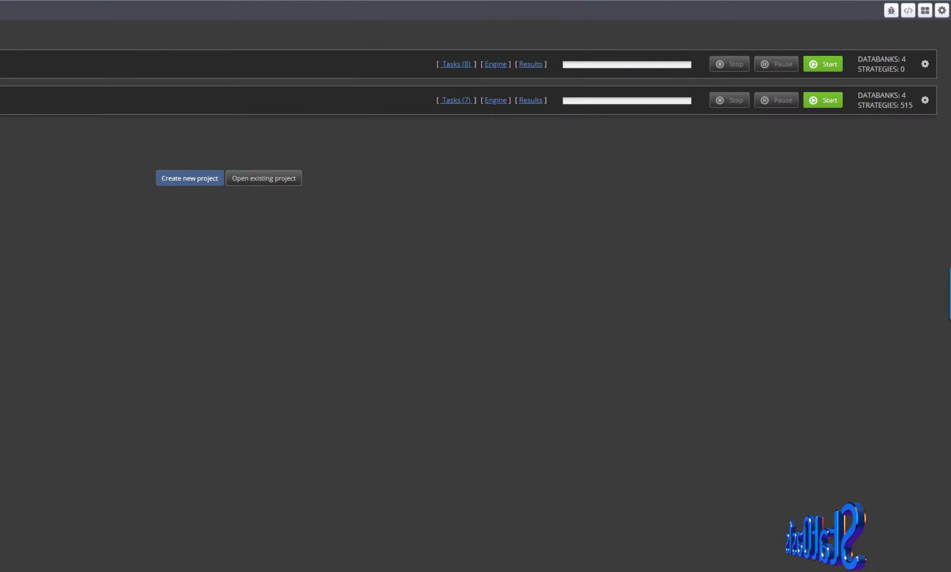
left_click(925, 100)
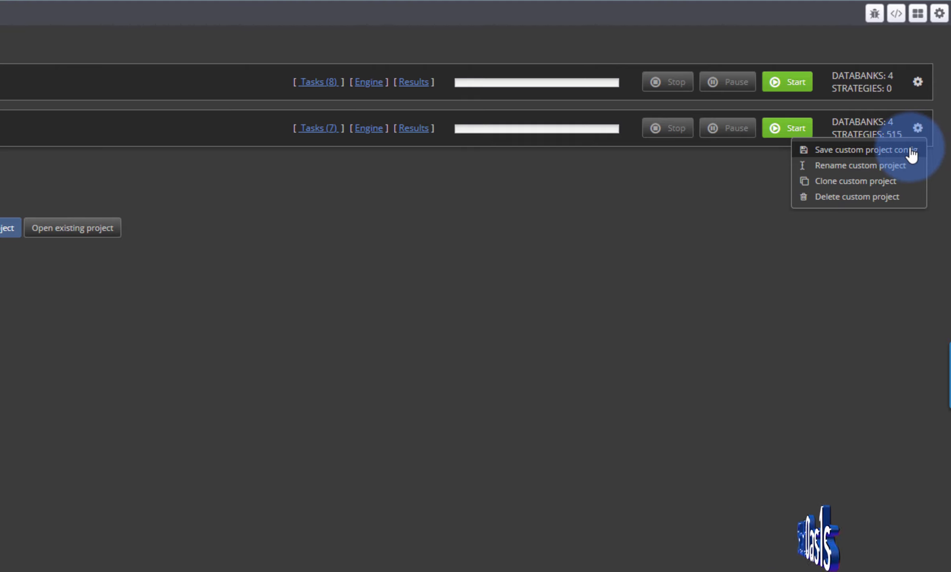
left_click(327, 264)
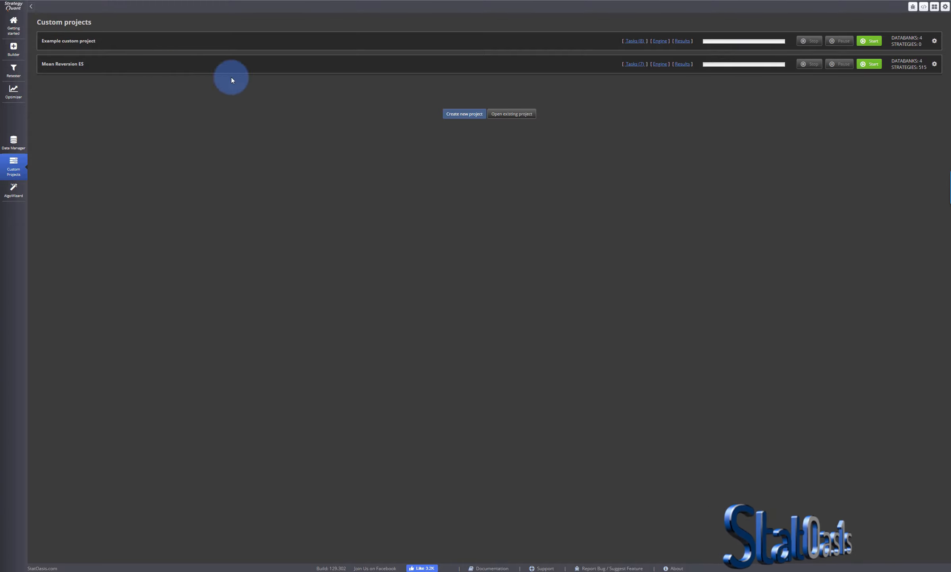
left_click(934, 64)
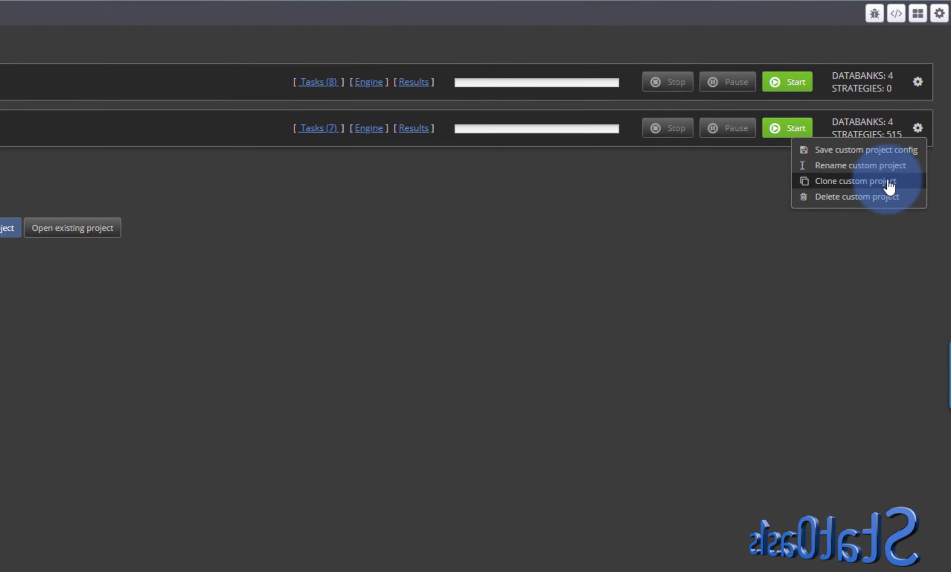
left_click(890, 181)
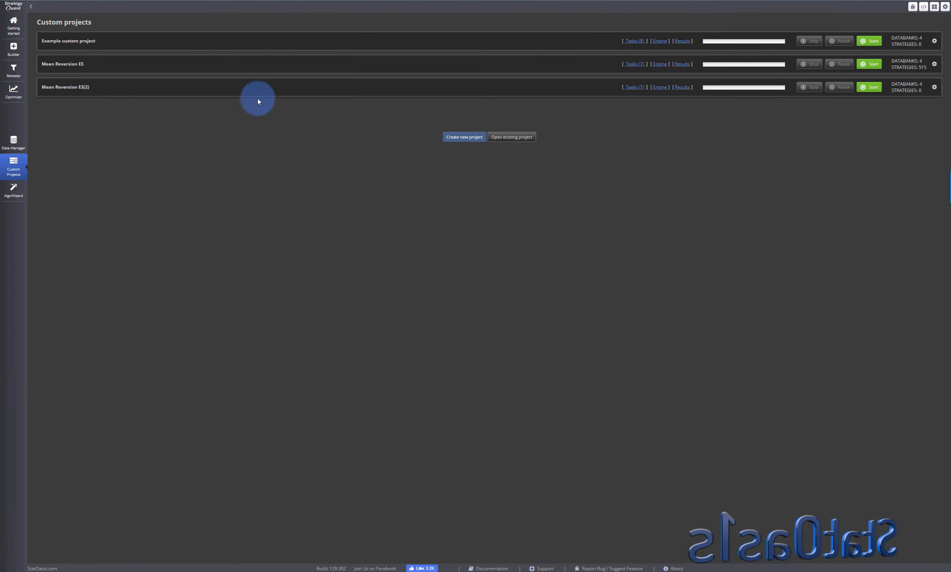
Rename the cloned project to "Mean Reversion NQ"
left_click(934, 89)
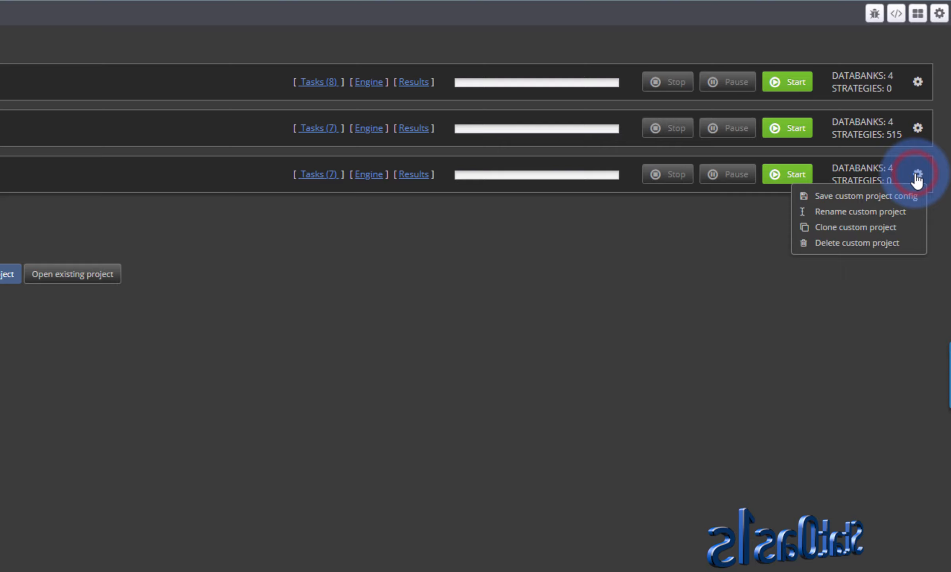
left_click(882, 211)
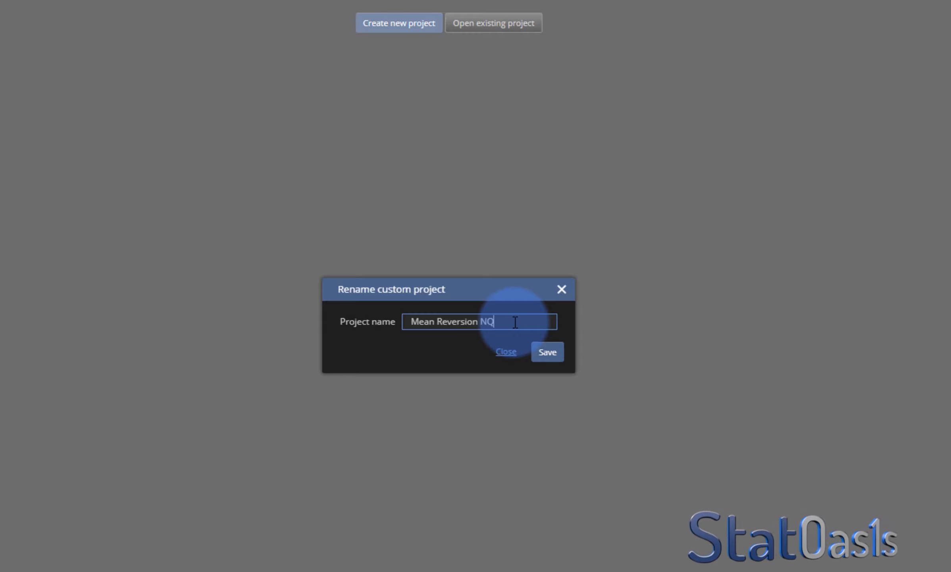
left_click(548, 352)
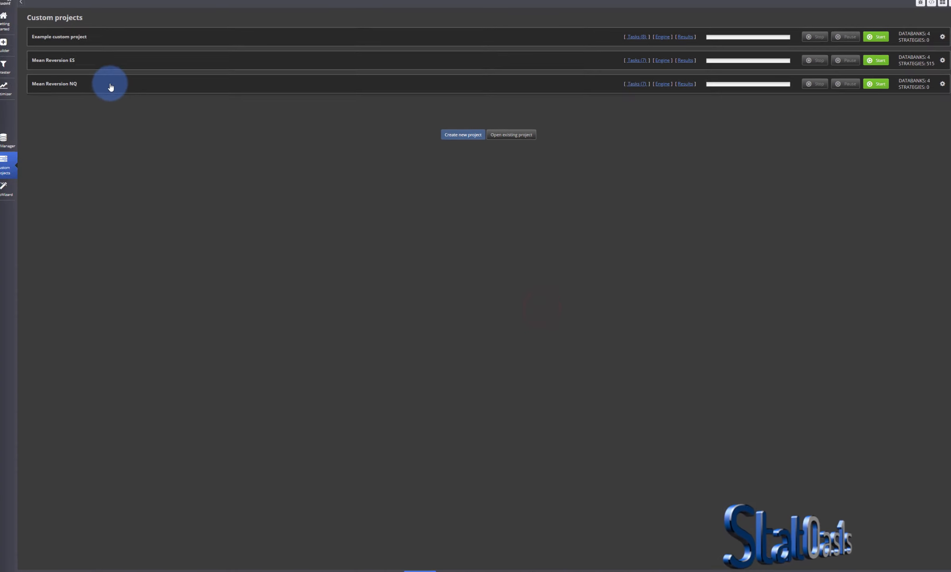
left_click(118, 87)
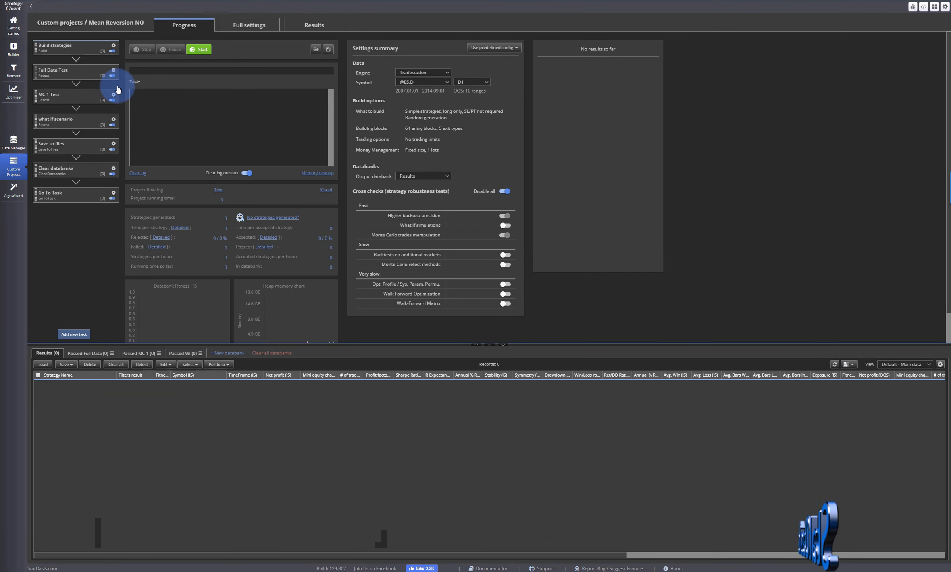
left_click(429, 85)
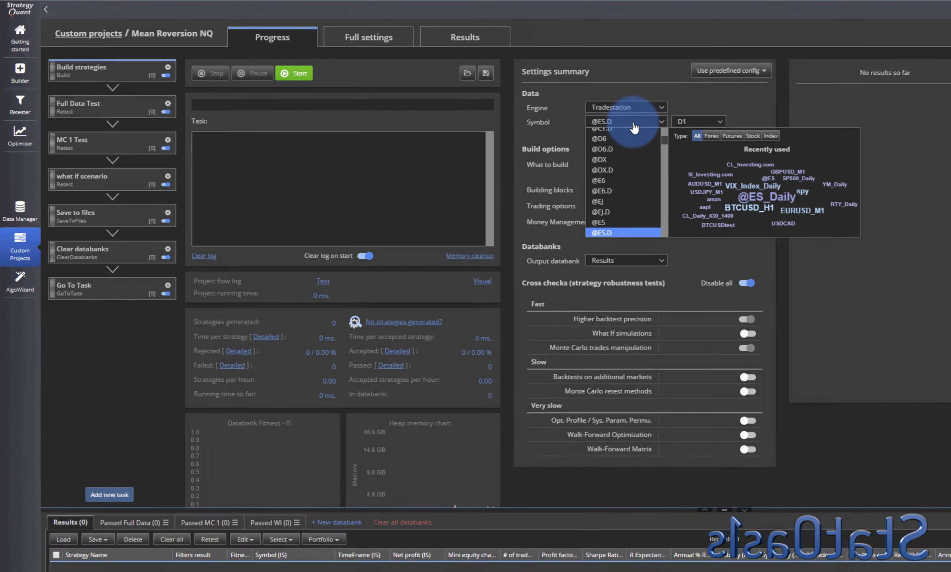
type("n")
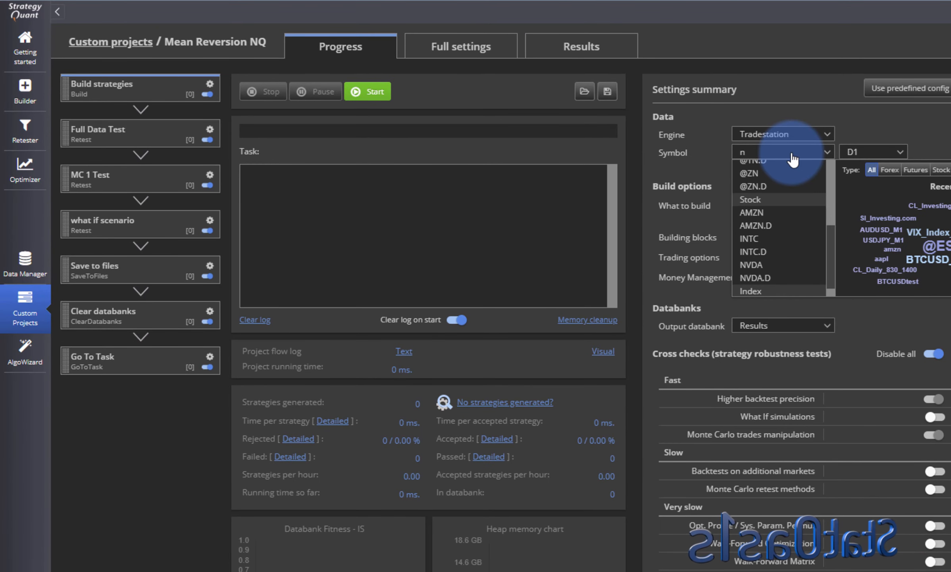
type("q")
left_click(773, 191)
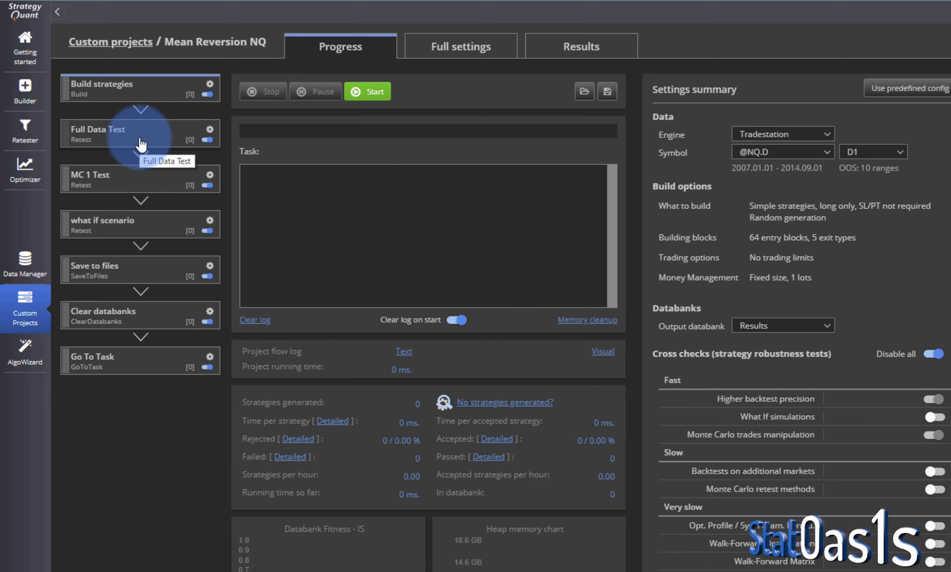
Make the Save to files task store SQX files in a new folder named "Nasdaq" inside SQX Successful Strategies
left_click(153, 273)
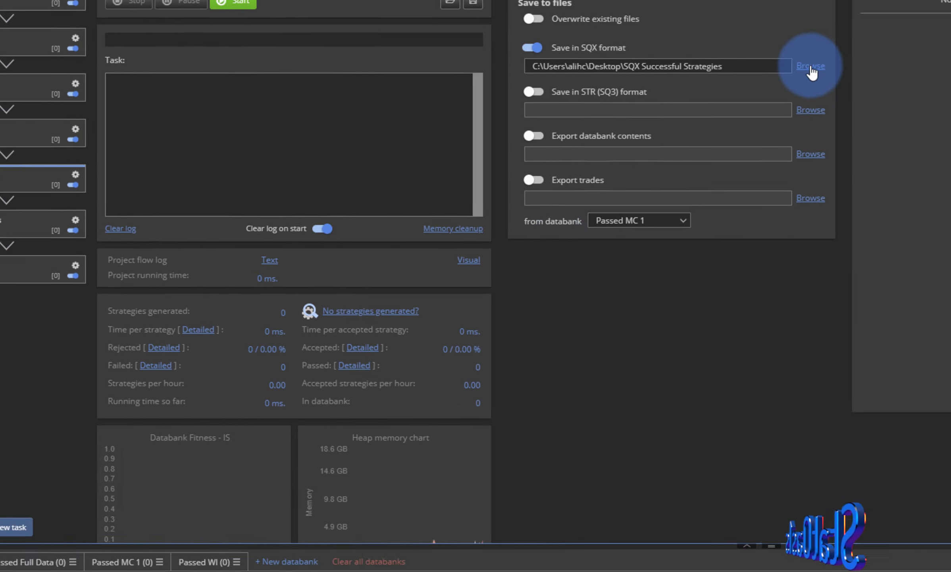
left_click(940, 158)
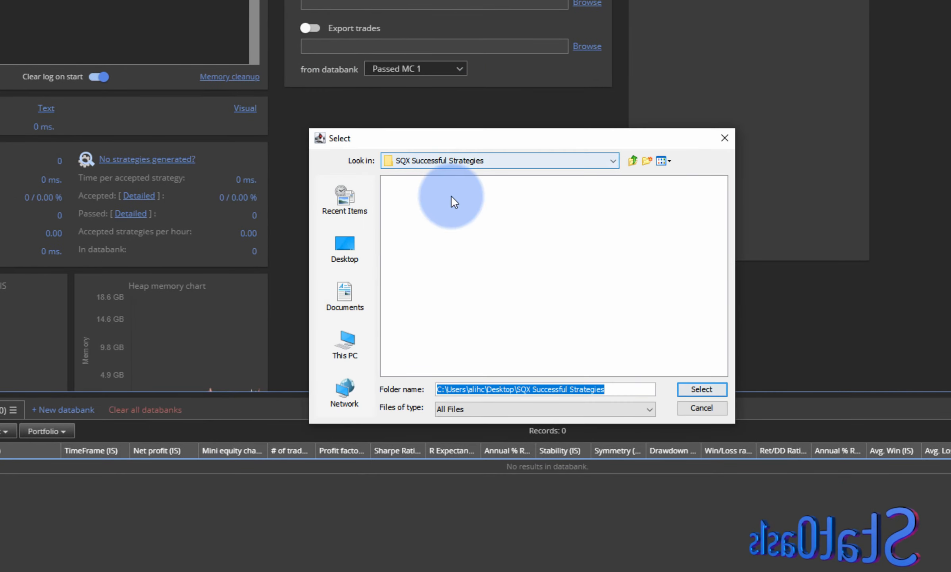
left_click(648, 161)
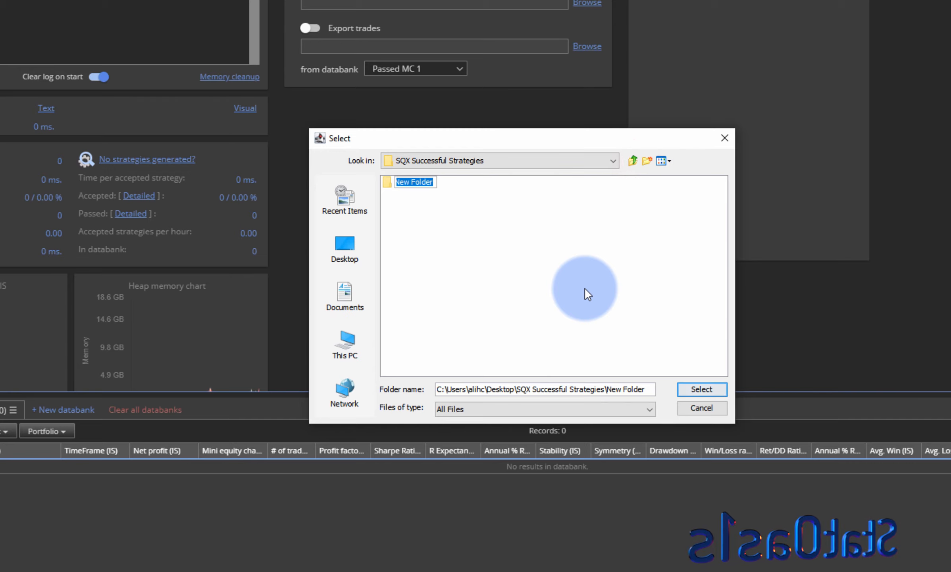
type("Nasdaq")
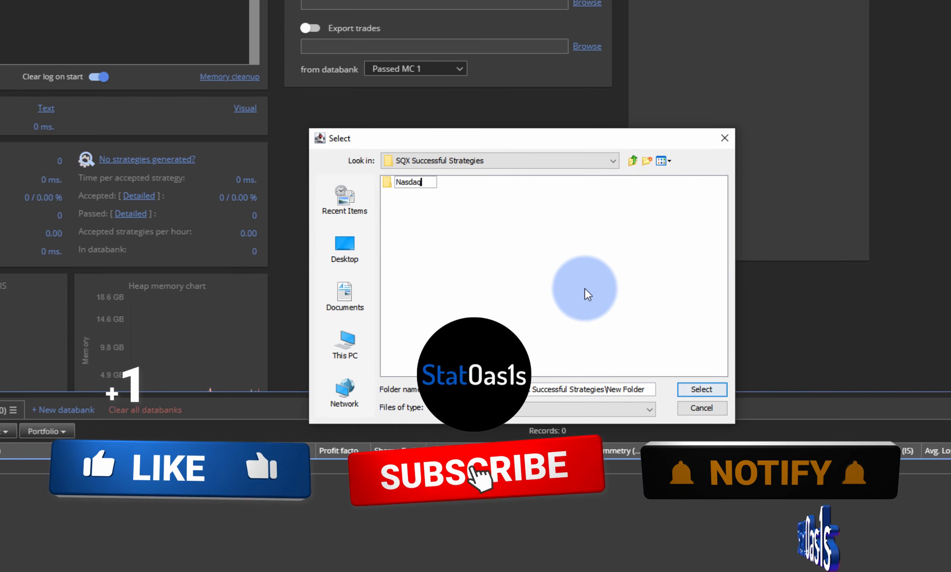
left_click(584, 288)
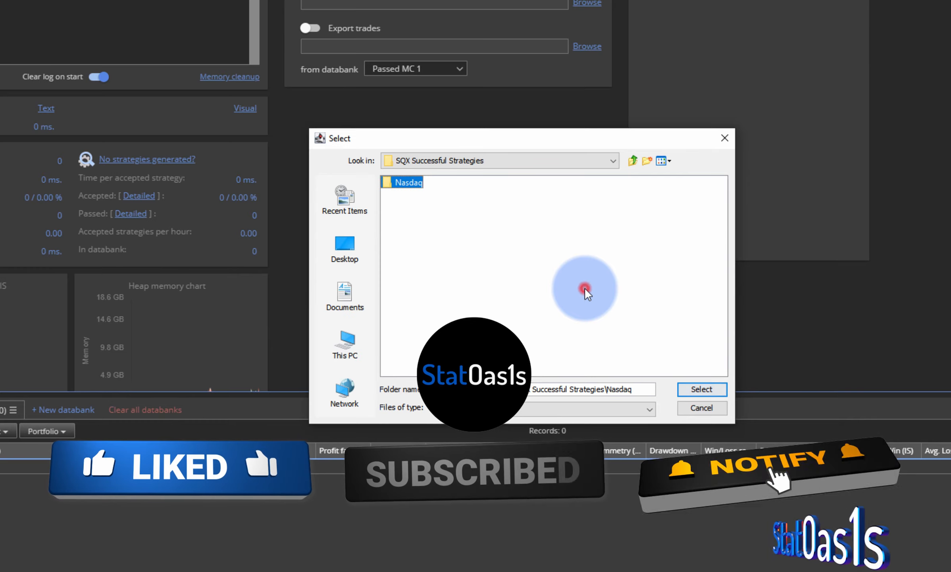
left_click(695, 389)
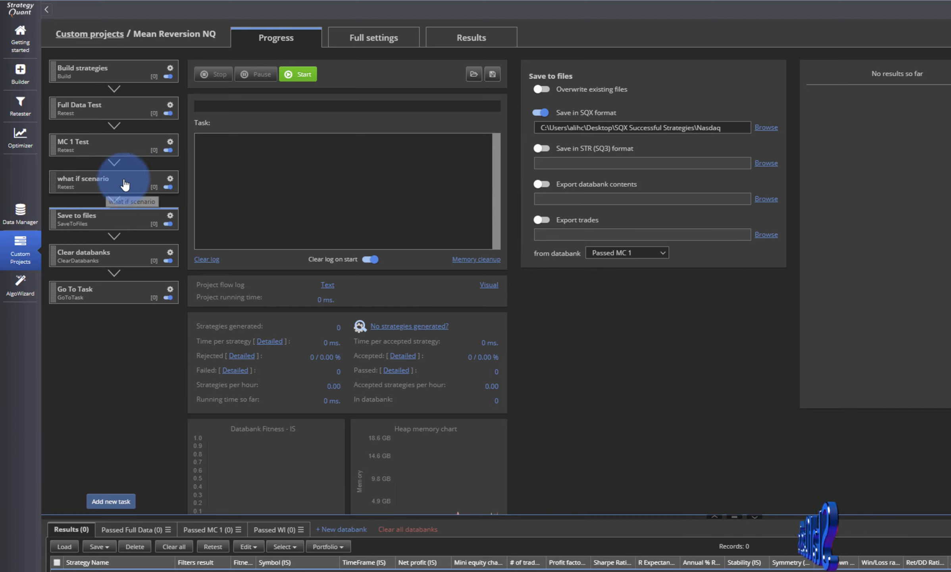
Delete the what if scenario task from the Mean Reversion NQ project
left_click(171, 179)
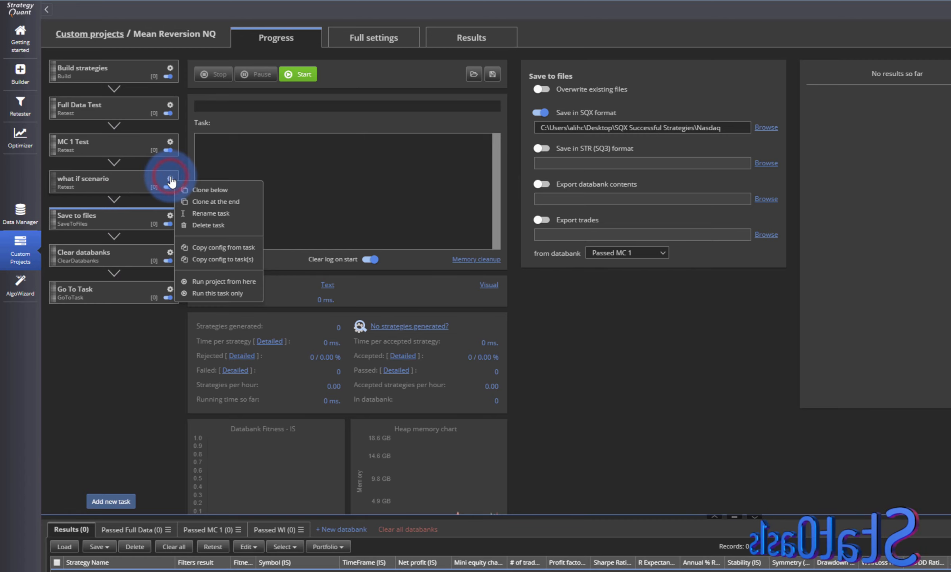
left_click(211, 223)
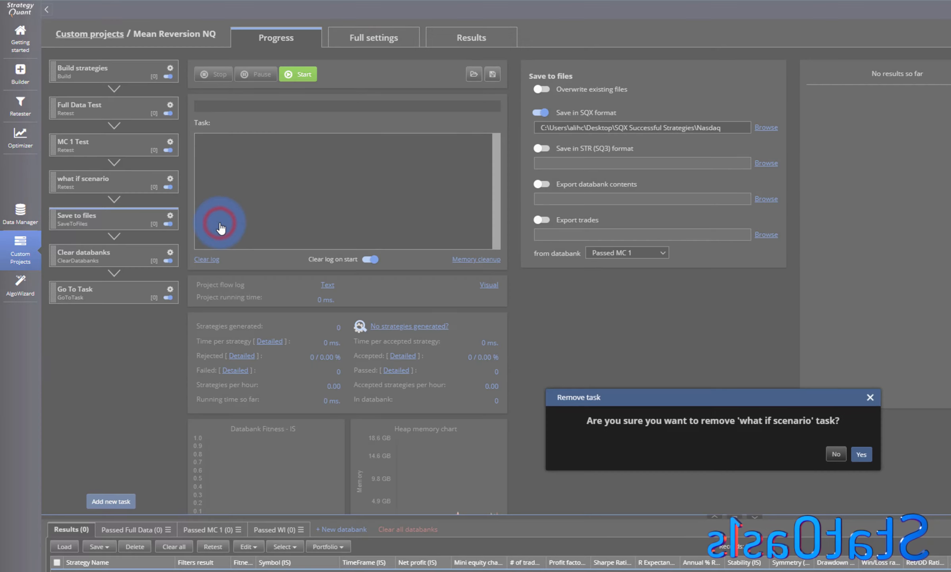
left_click(861, 454)
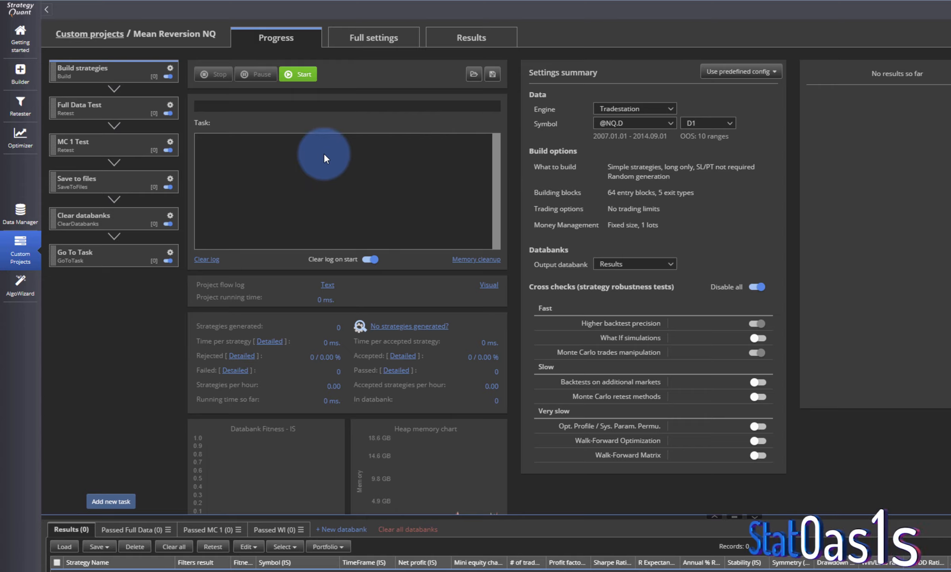
Reopen the Mean Reversion NQ project from the custom projects list and start running it
left_click(91, 35)
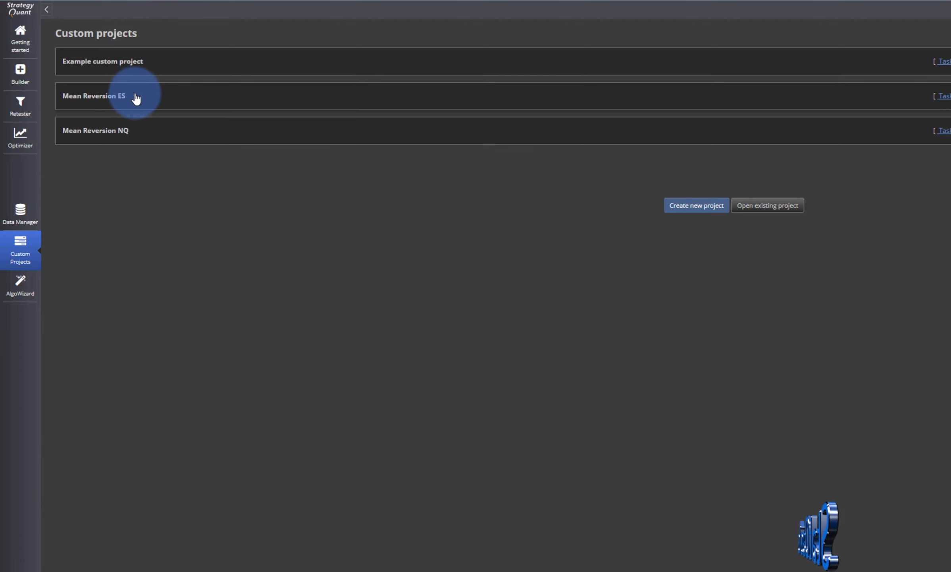
left_click(141, 131)
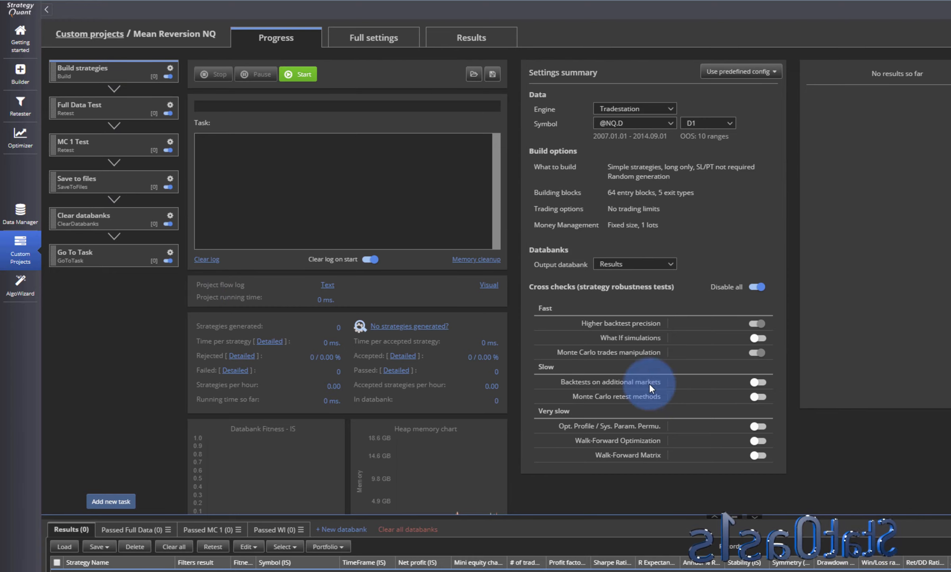
left_click(298, 75)
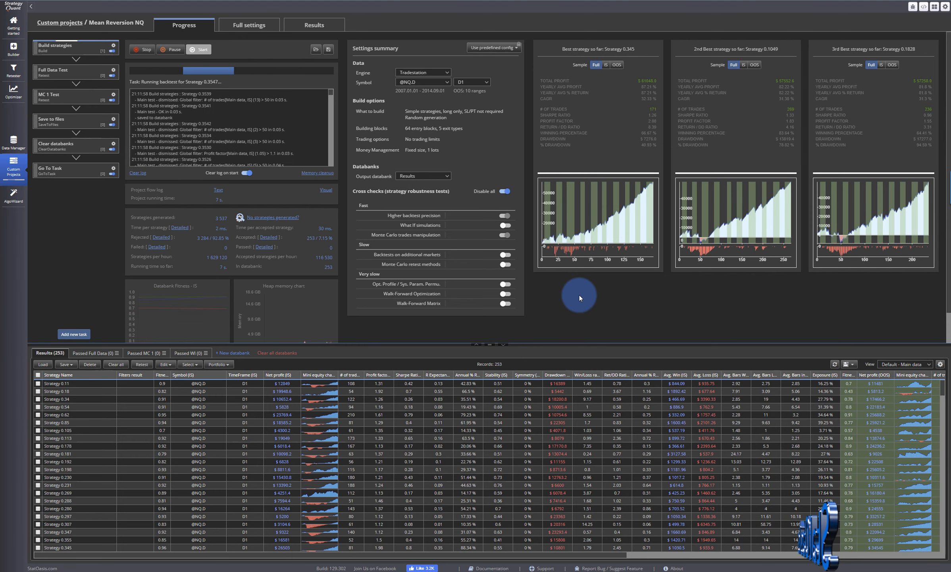
Check the strategy files saved in the Nasdaq folder of SQX Successful Strategies, and stop the running Mean Reversion NQ project
left_click(303, 571)
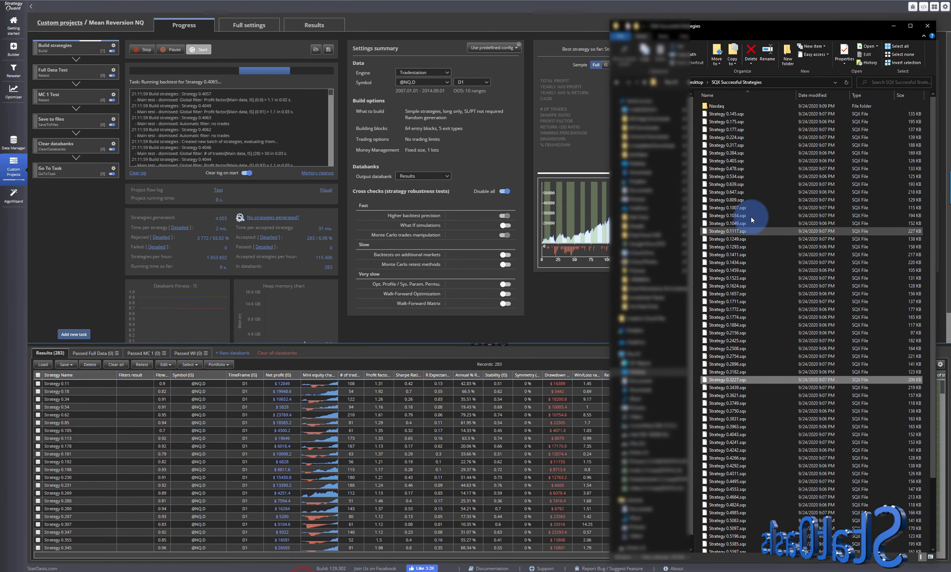
double_click(724, 107)
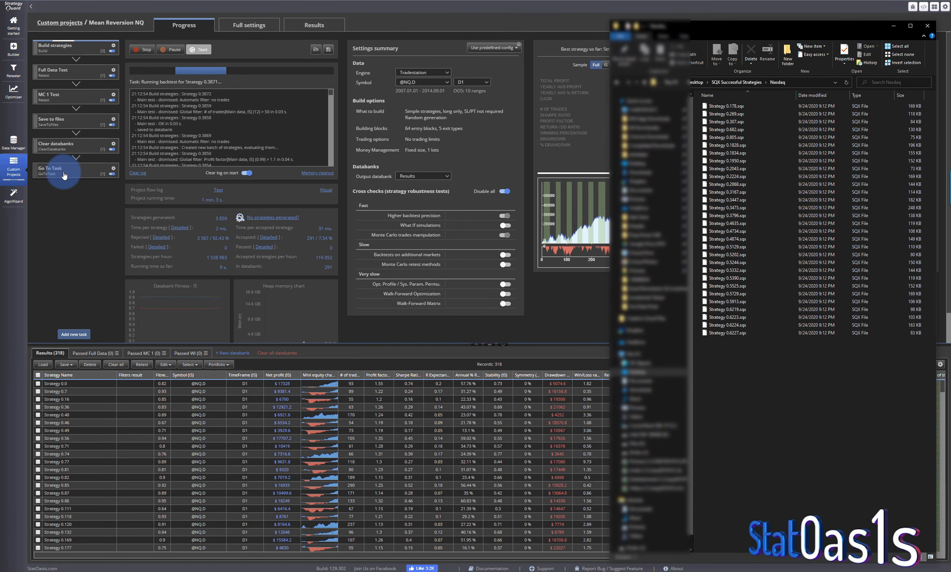
left_click(145, 51)
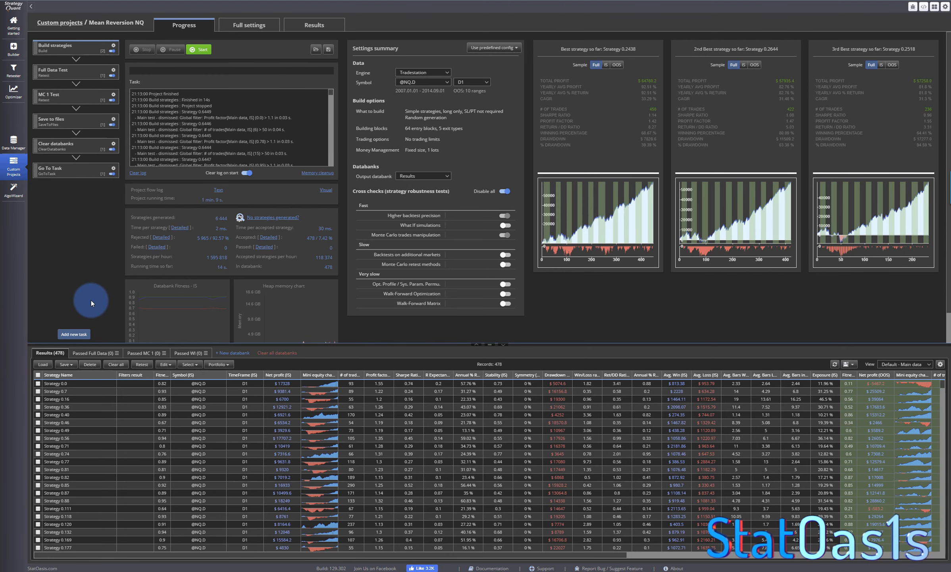
Open the Mean Reversion ES project and add a Stop & Start task to it
left_click(60, 22)
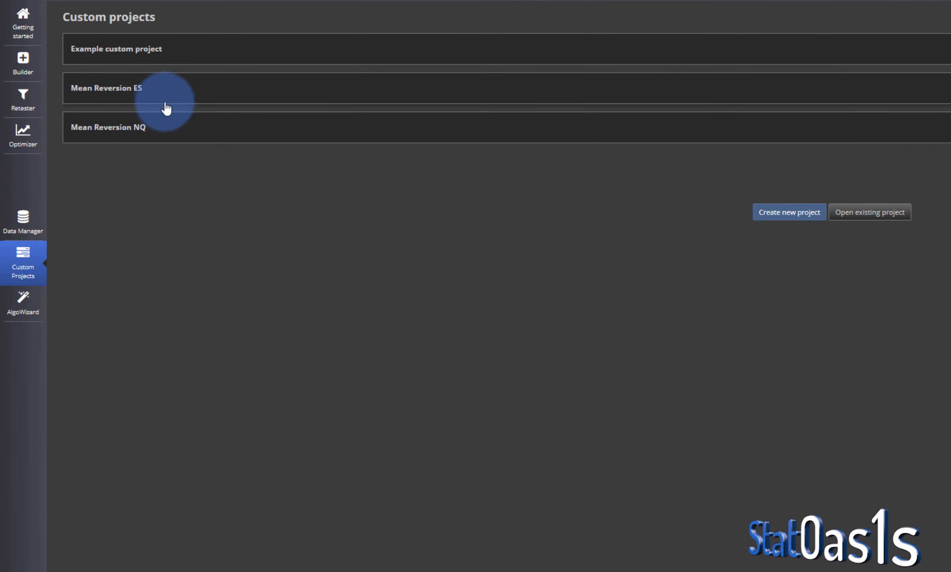
left_click(176, 89)
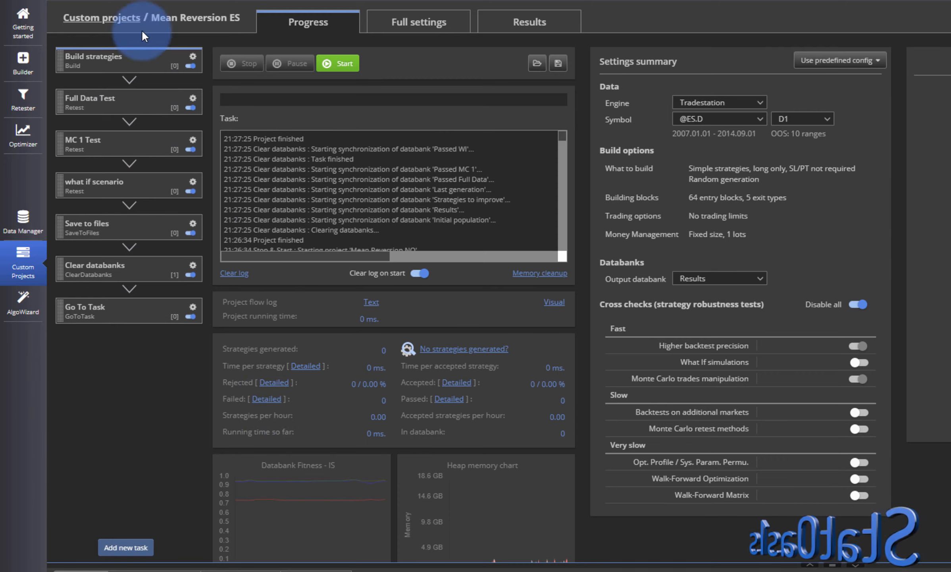
left_click(102, 17)
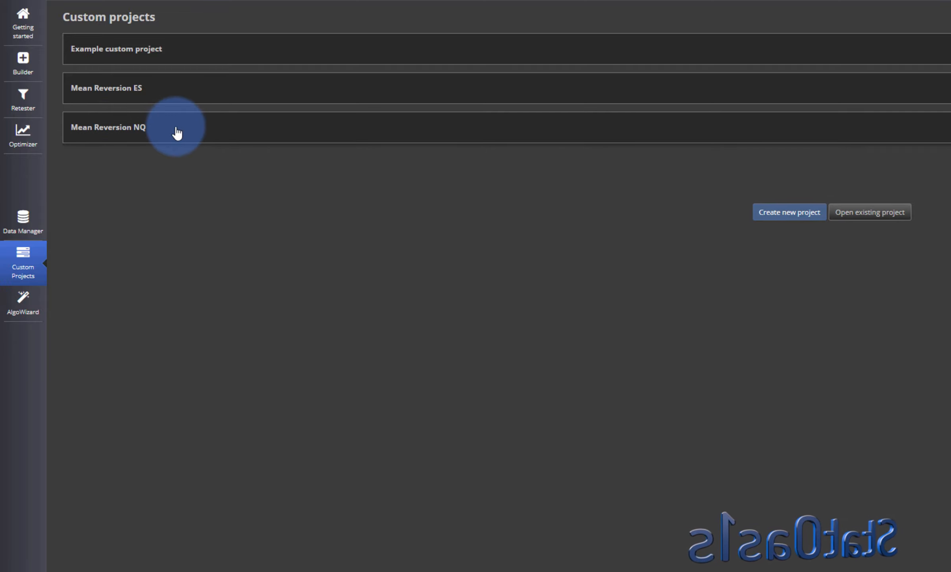
left_click(181, 89)
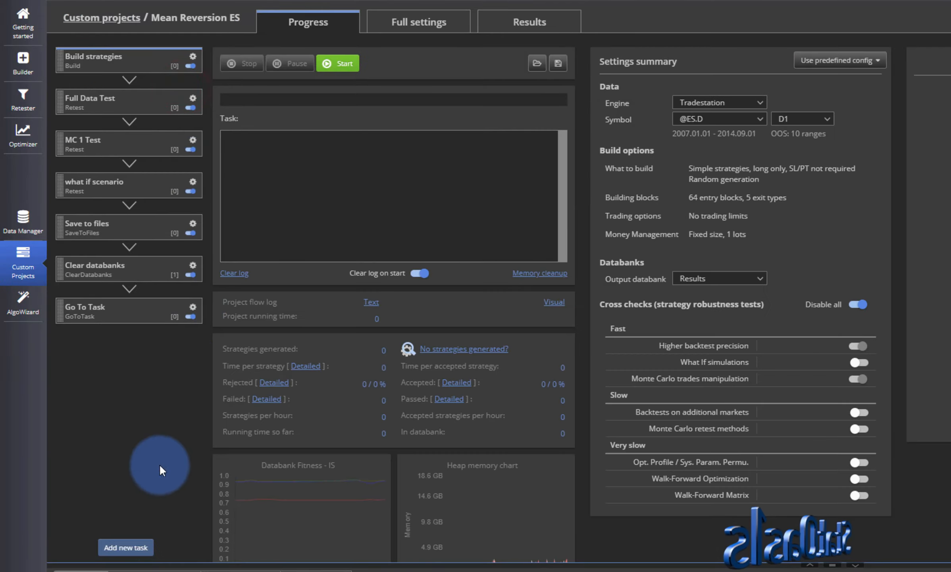
left_click(131, 544)
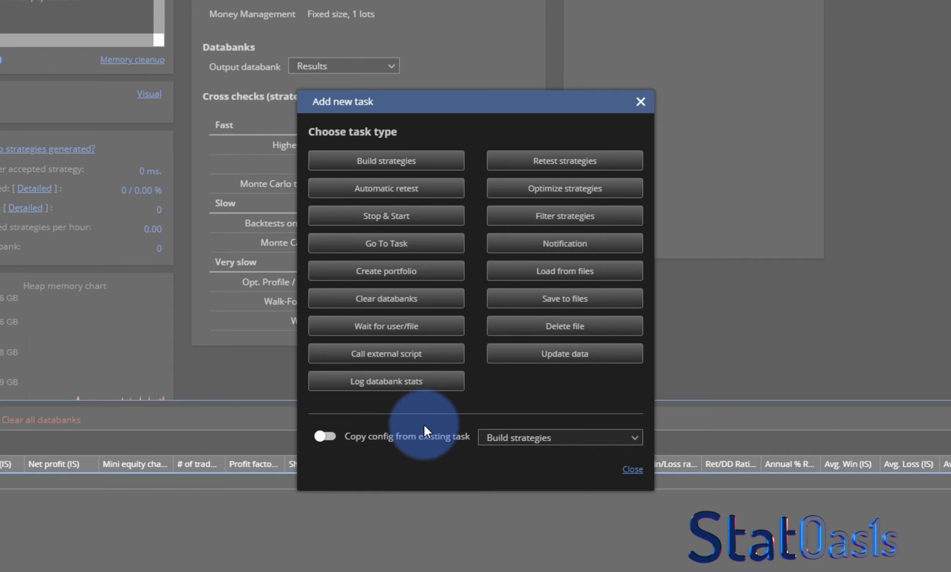
left_click(390, 220)
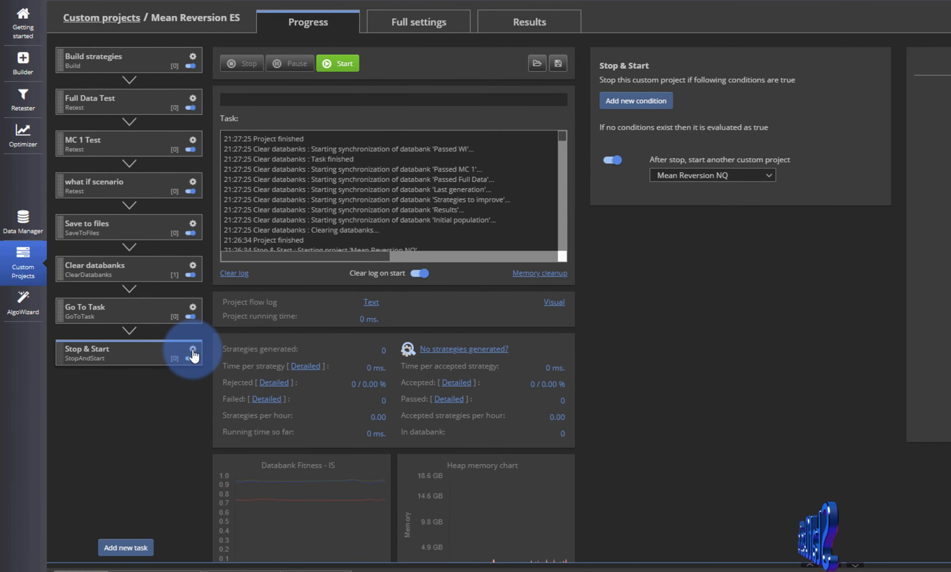
Add a Stop & Start condition requiring the number of results in databank Passed WI to be bigger than 10
left_click(635, 101)
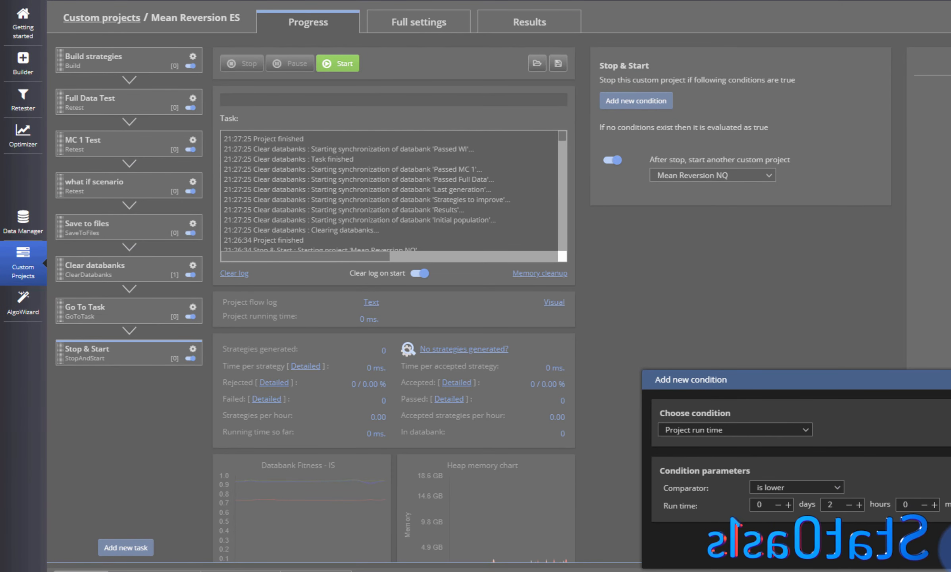
left_click(950, 550)
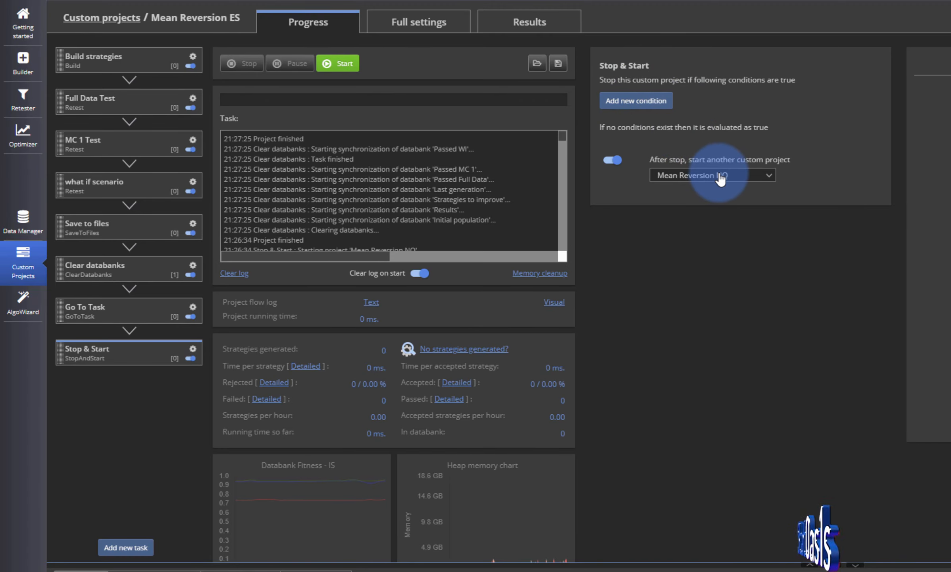
left_click(637, 100)
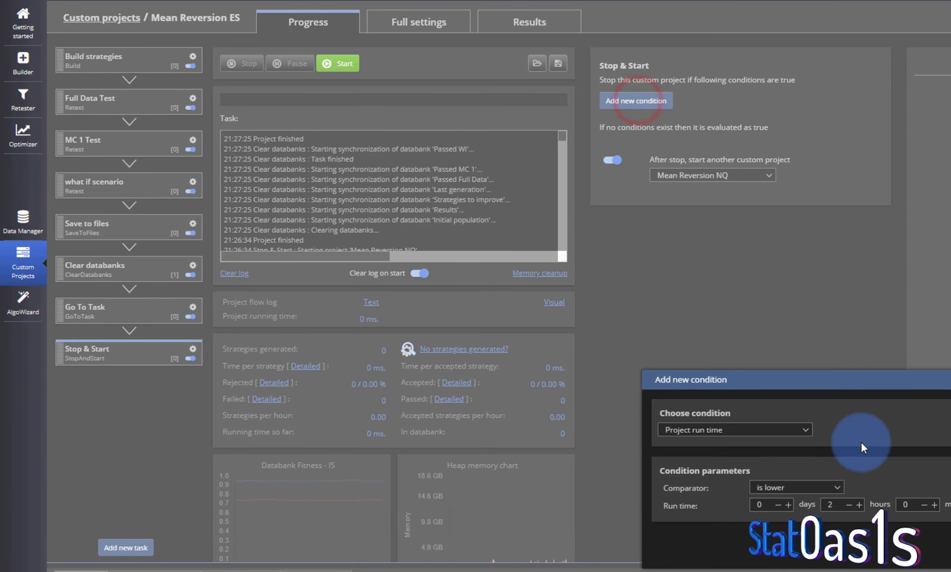
left_click(746, 429)
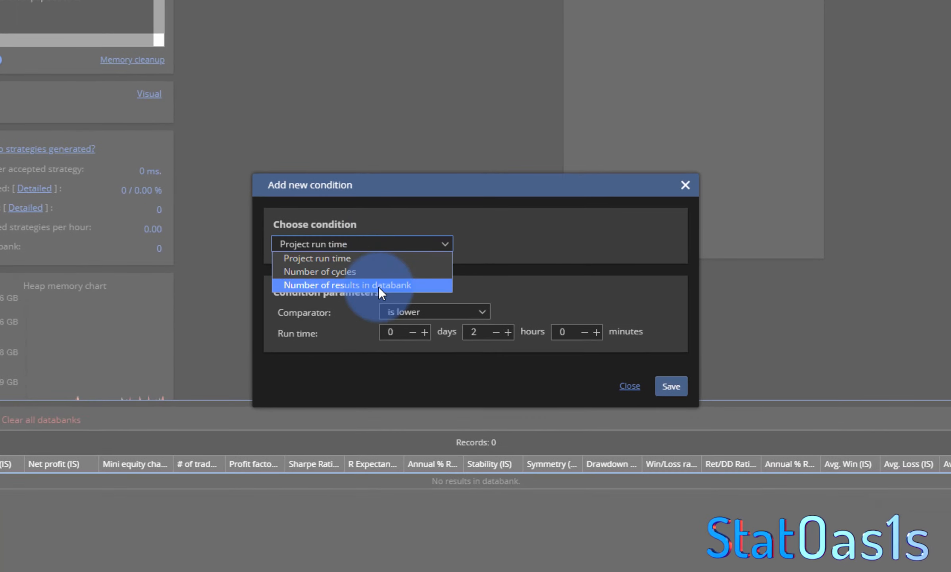
left_click(379, 285)
left_click(430, 300)
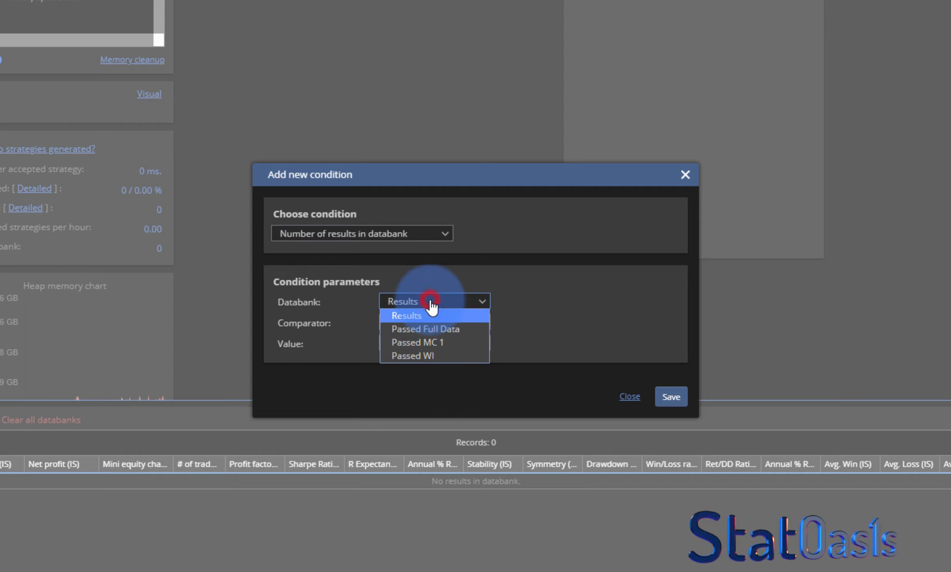
left_click(427, 354)
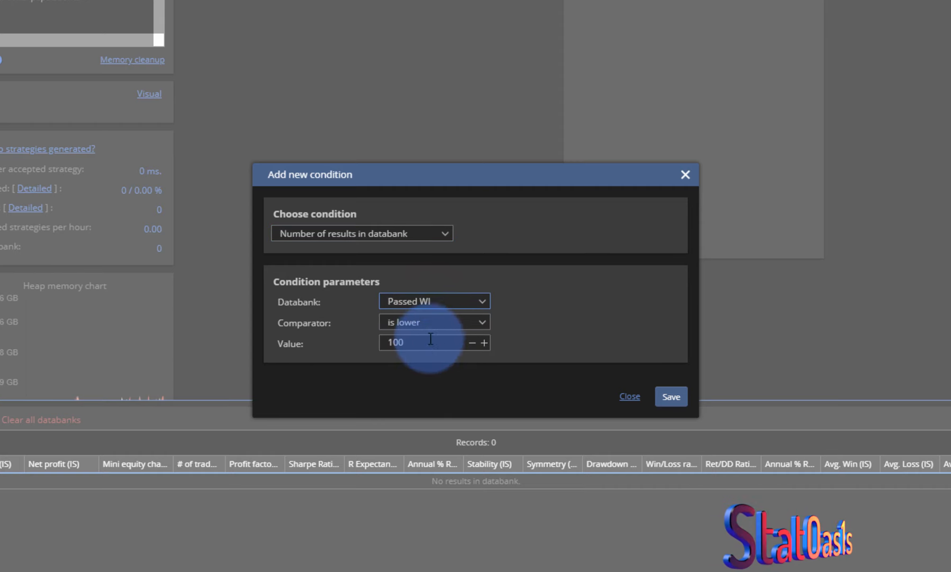
left_click(433, 323)
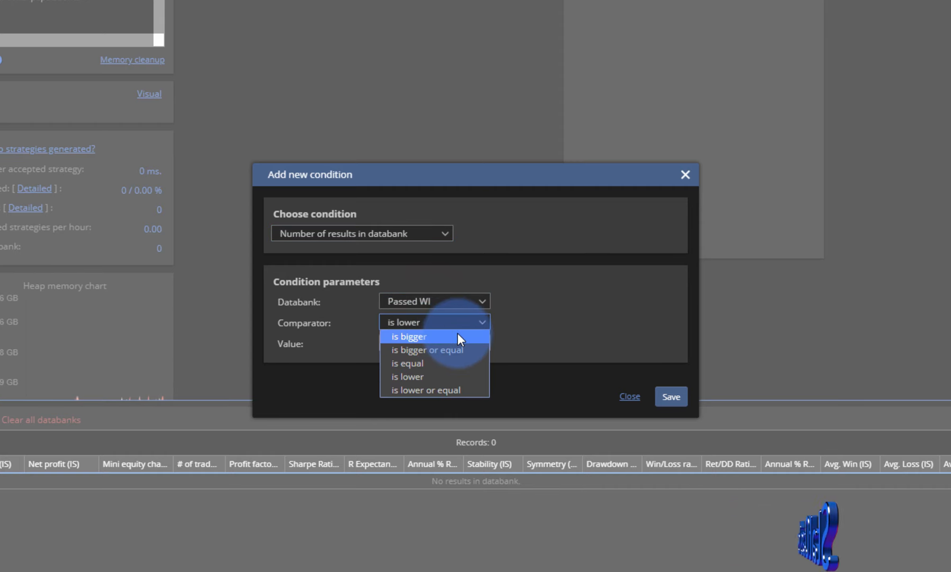
left_click(456, 336)
left_click(423, 342)
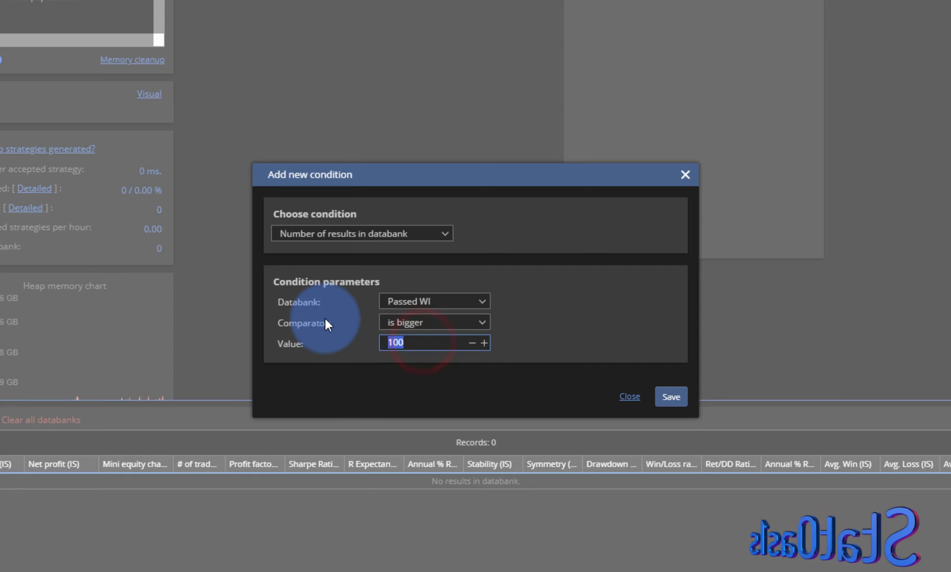
type("10")
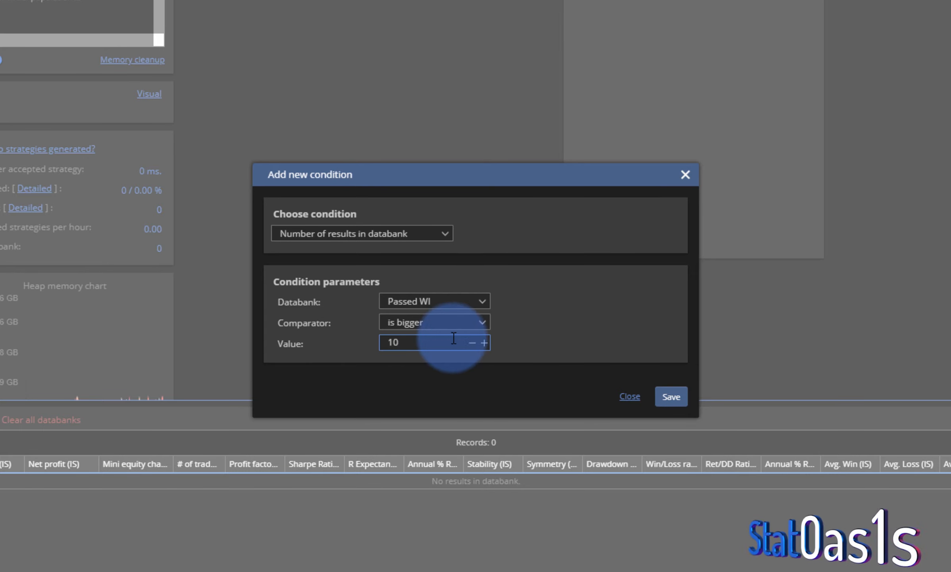
left_click(671, 396)
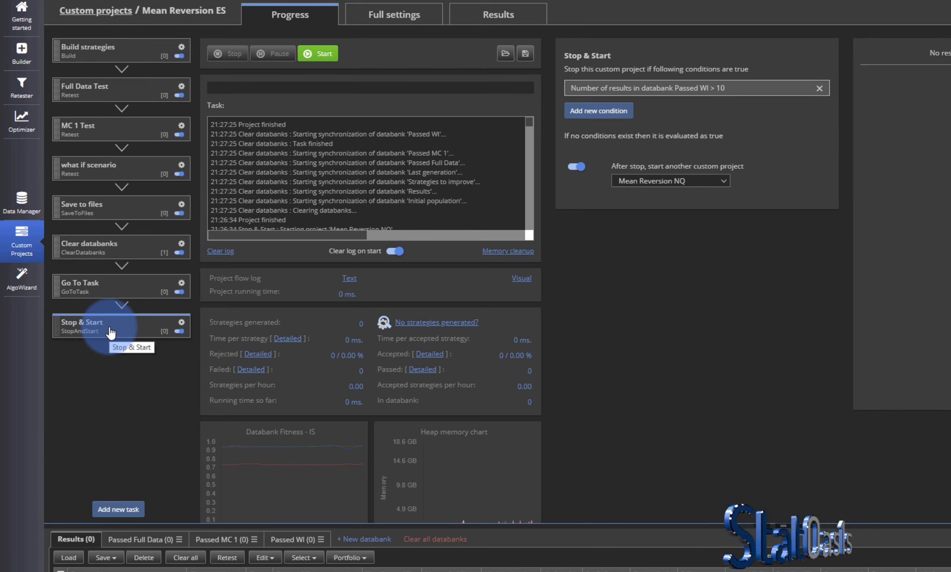
Disable the Go To Task task and move Stop & Start directly after Save to files in the Mean Reversion ES workflow
left_click(180, 291)
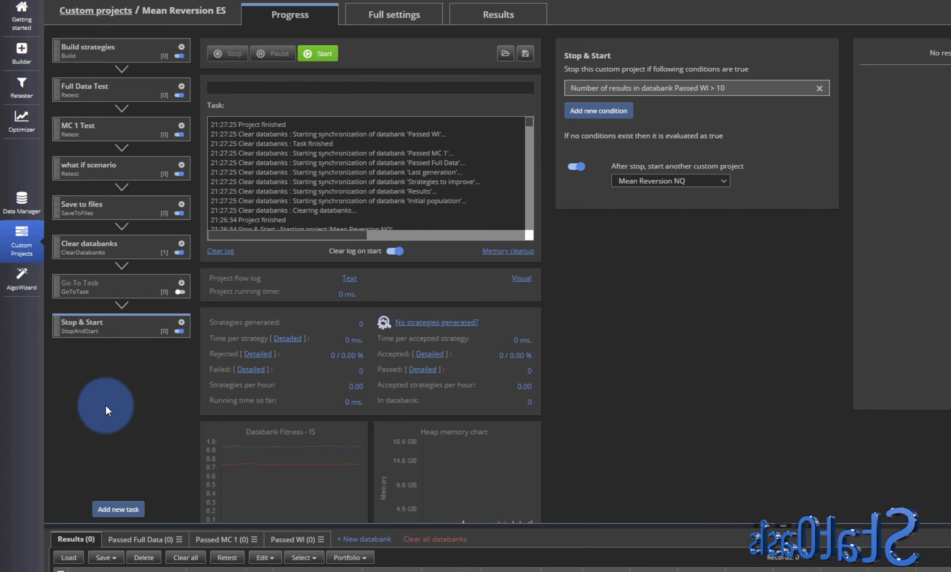
left_click(118, 322)
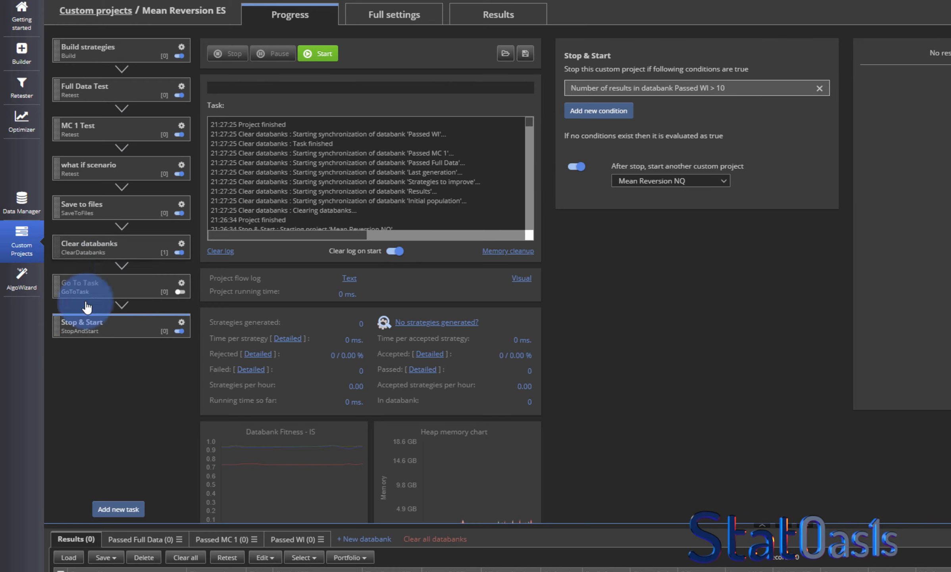
left_click_drag(58, 323, 55, 230)
left_click(72, 398)
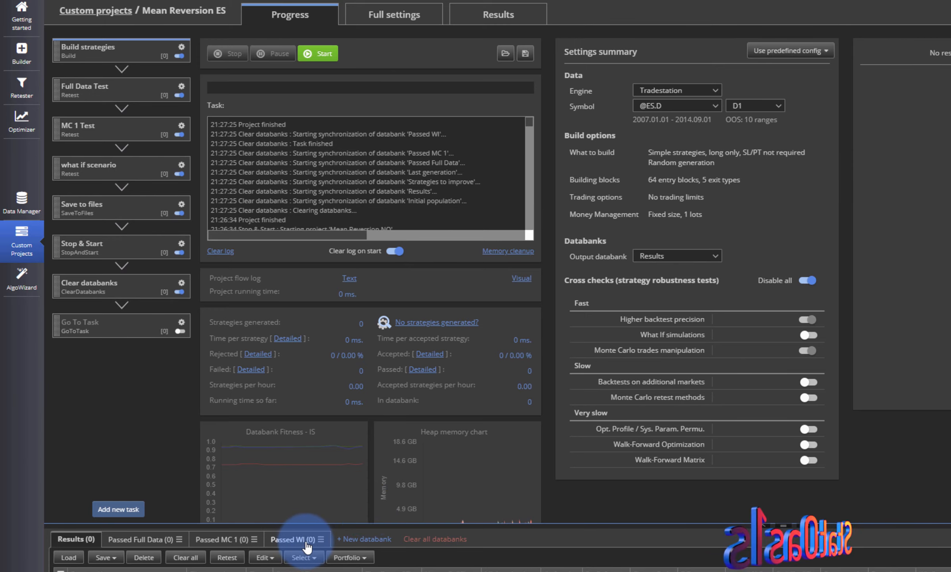
Choose Mean Reversion NQ as the custom project that the Stop & Start task starts after stopping
left_click(118, 250)
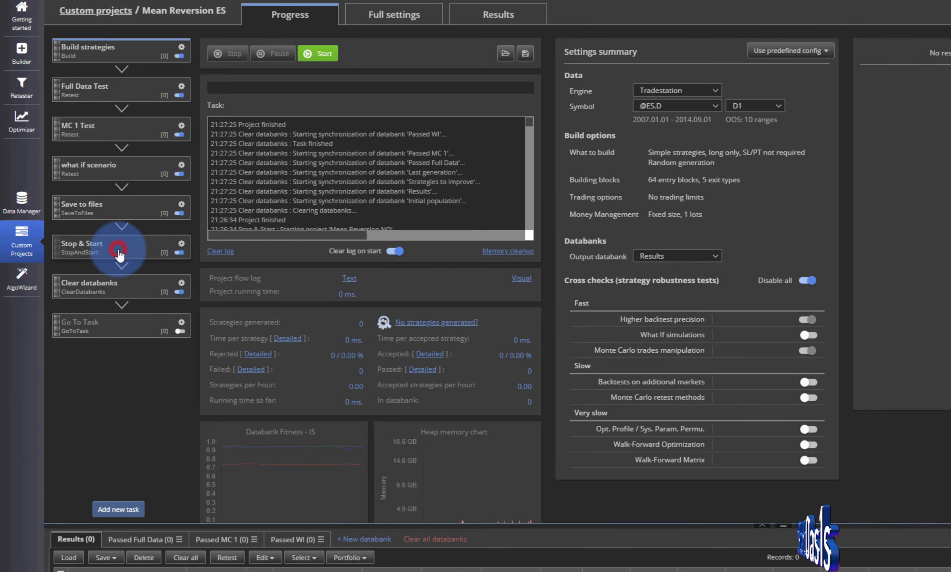
left_click(680, 181)
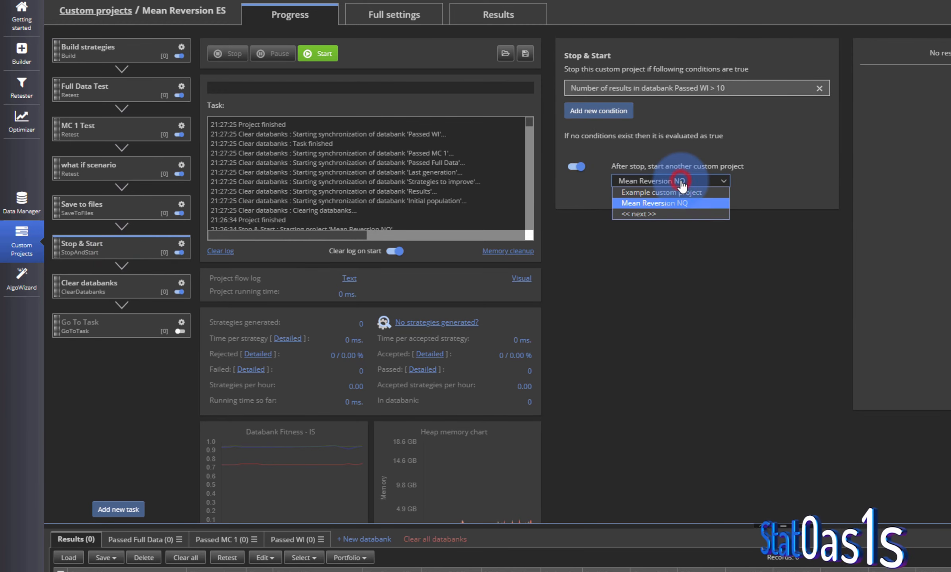
left_click(669, 203)
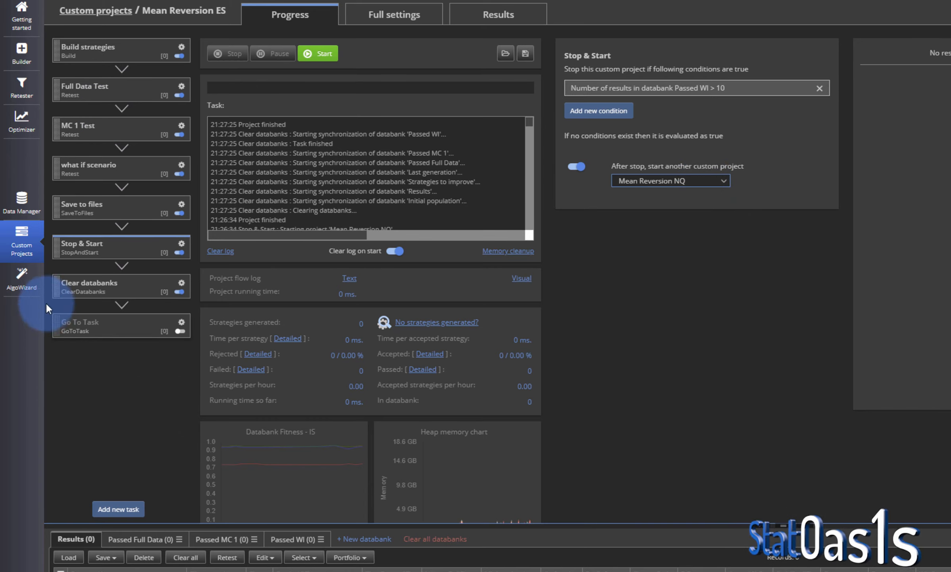
Move the Clear databanks task ahead of Build strategies and review the Stop & Start task's settings
left_click_drag(56, 287, 54, 31)
left_click_drag(52, 41, 54, 32)
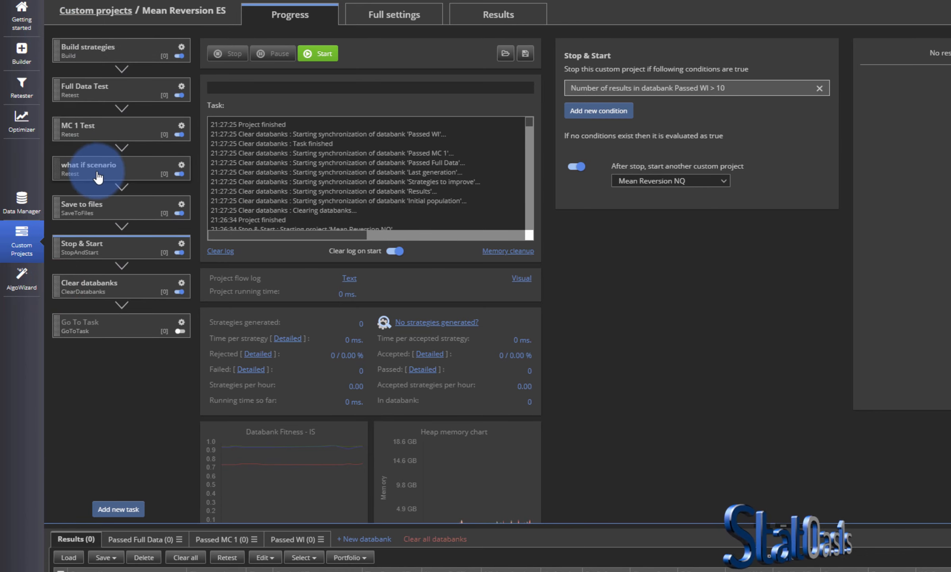
left_click_drag(83, 303, 54, 101)
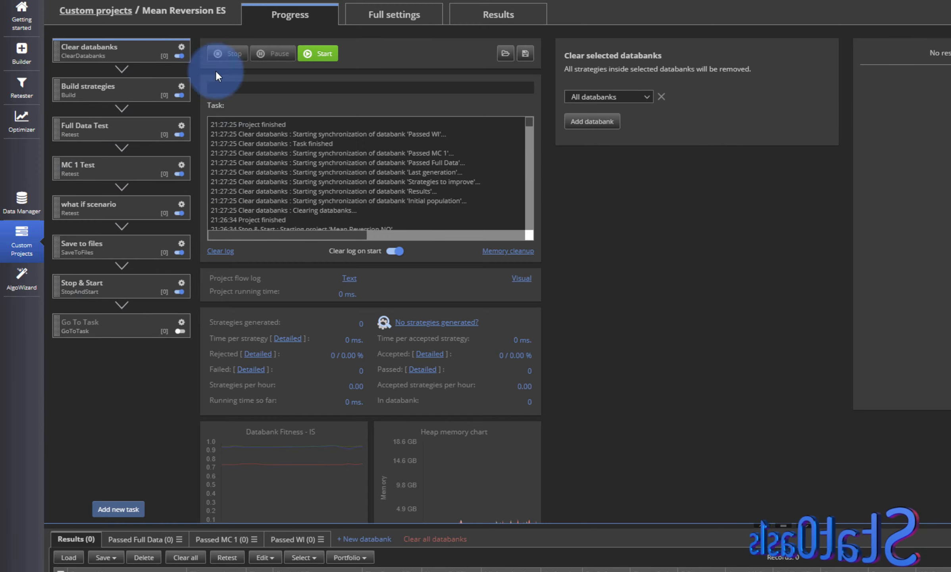
left_click(118, 289)
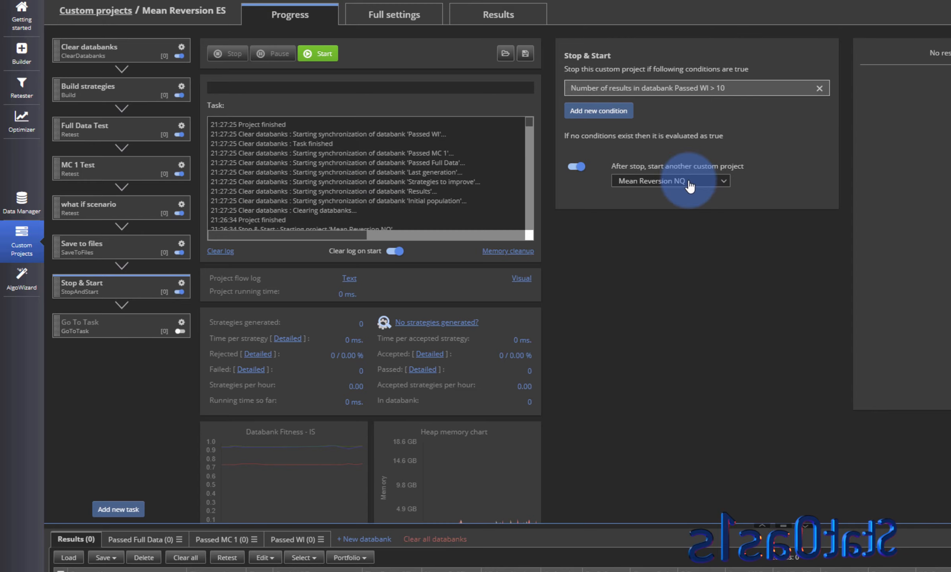
Open the Mean Reversion NQ project, disable its Go To Task task and add a Stop & Start task
left_click(96, 11)
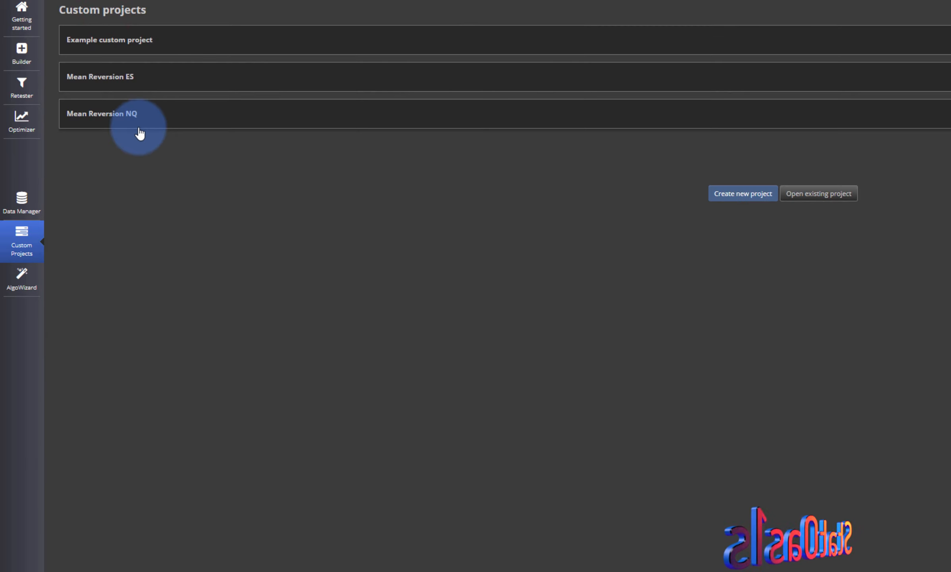
left_click(210, 119)
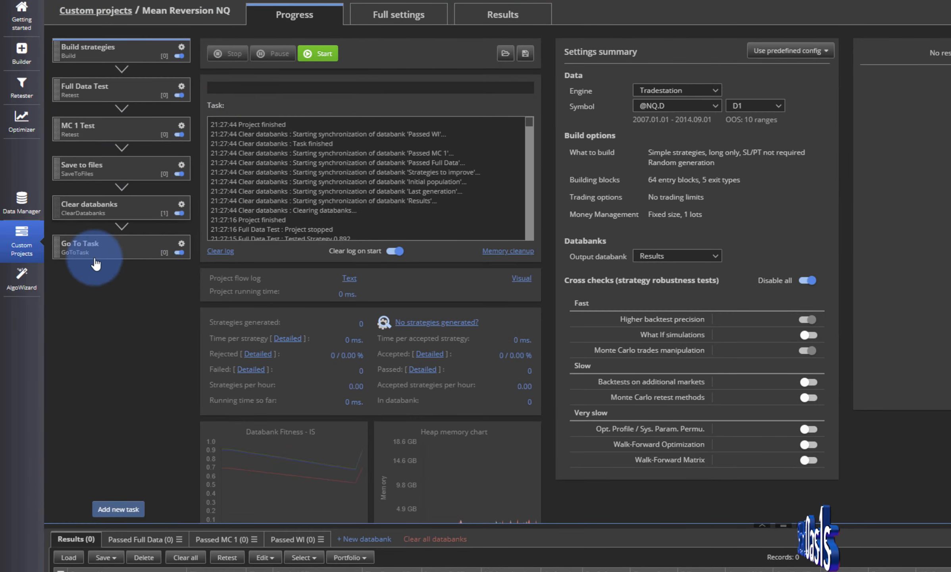
left_click(181, 253)
left_click(118, 509)
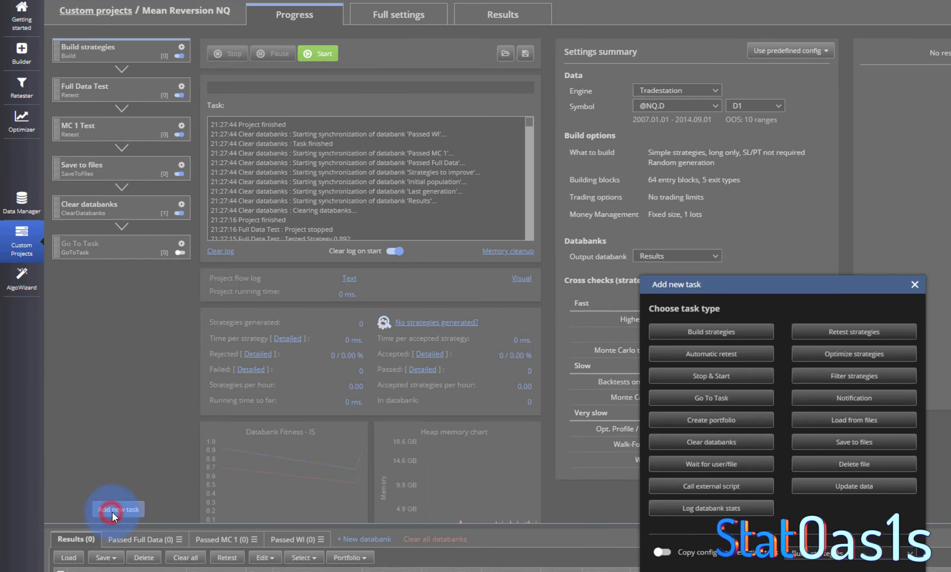
left_click(728, 381)
left_click(818, 506)
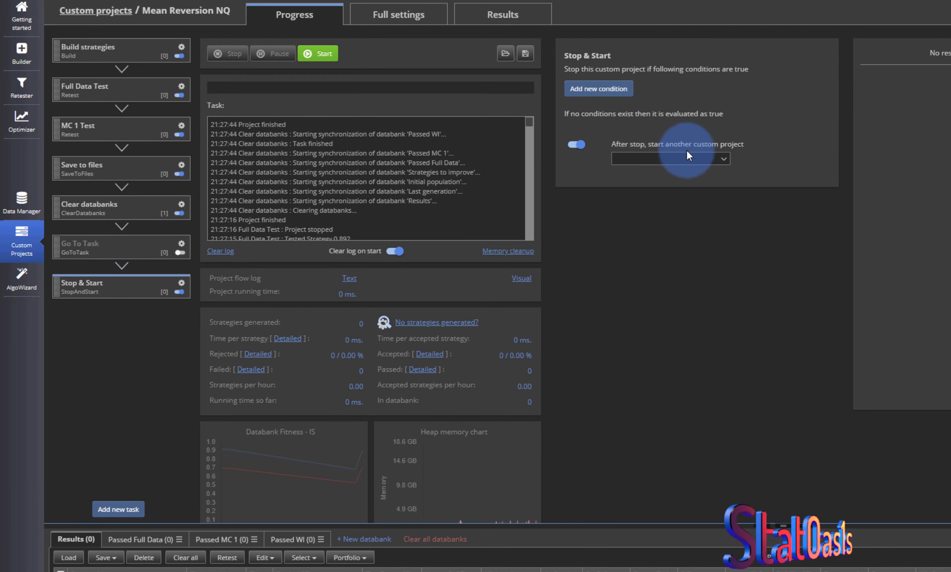
Choose Mean Reversion ES as the project that NQ's Stop & Start task starts after stopping, and open the Mean Reversion ES project
left_click(701, 160)
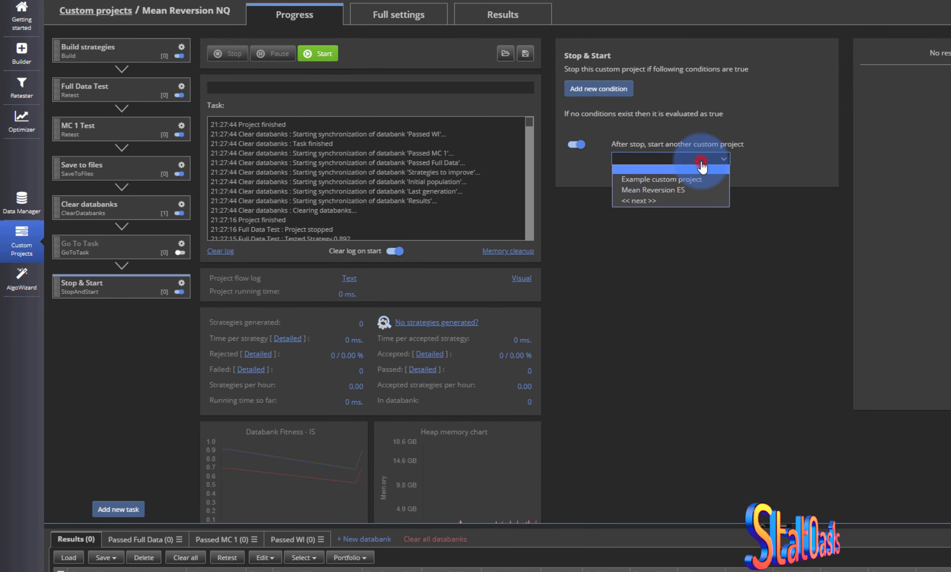
left_click(699, 188)
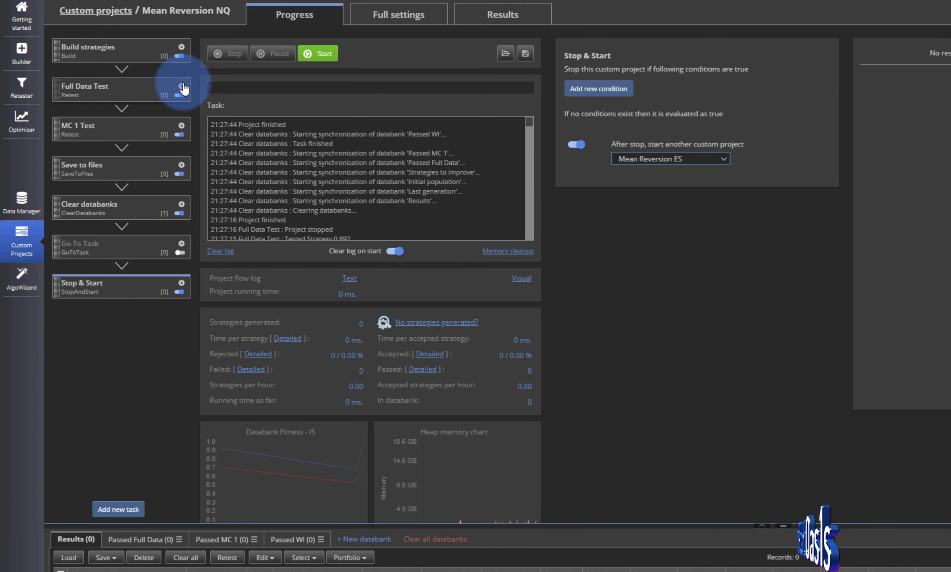
left_click(107, 18)
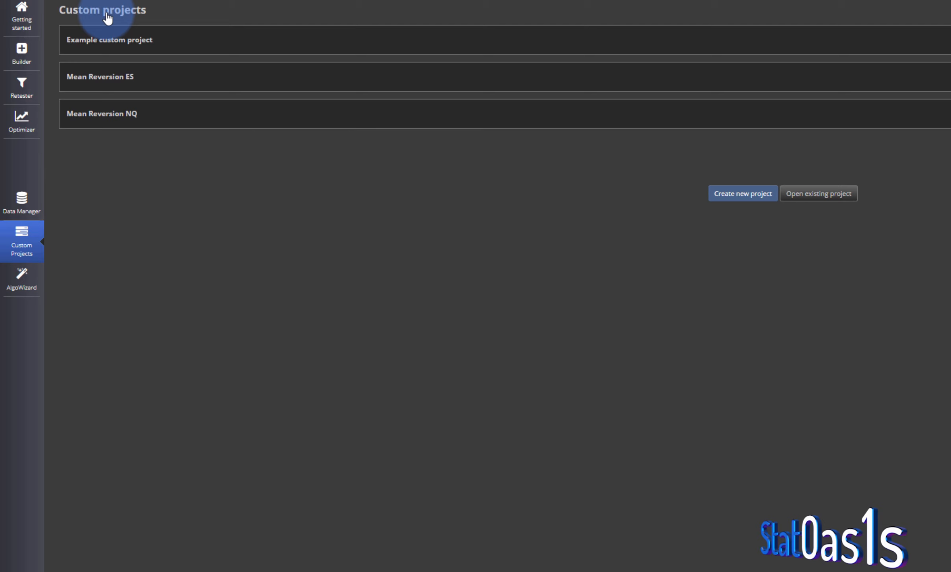
double_click(108, 76)
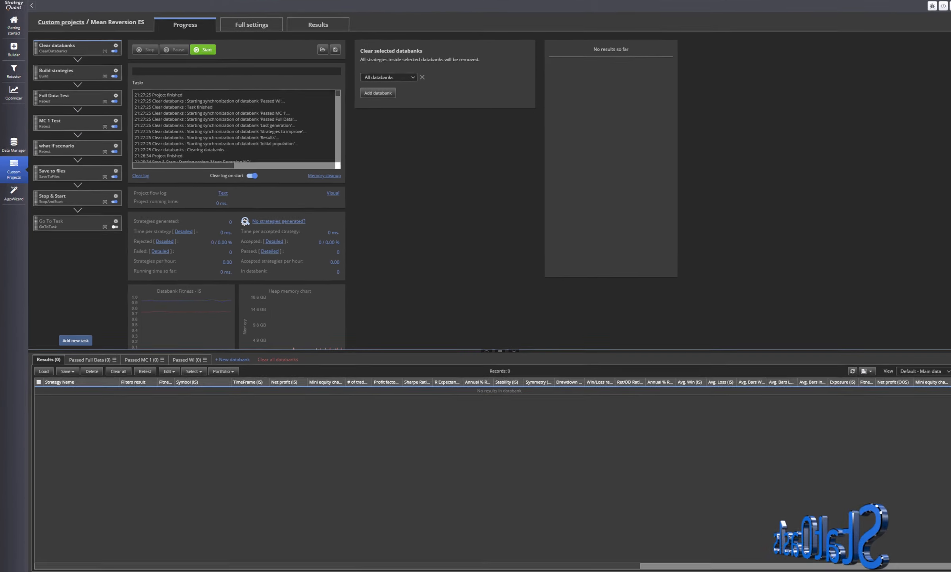
In File Explorer, delete all strategy files from the SQX Successful Strategies folder, keep the Nasdaq subfolder and check its contents
left_click(362, 568)
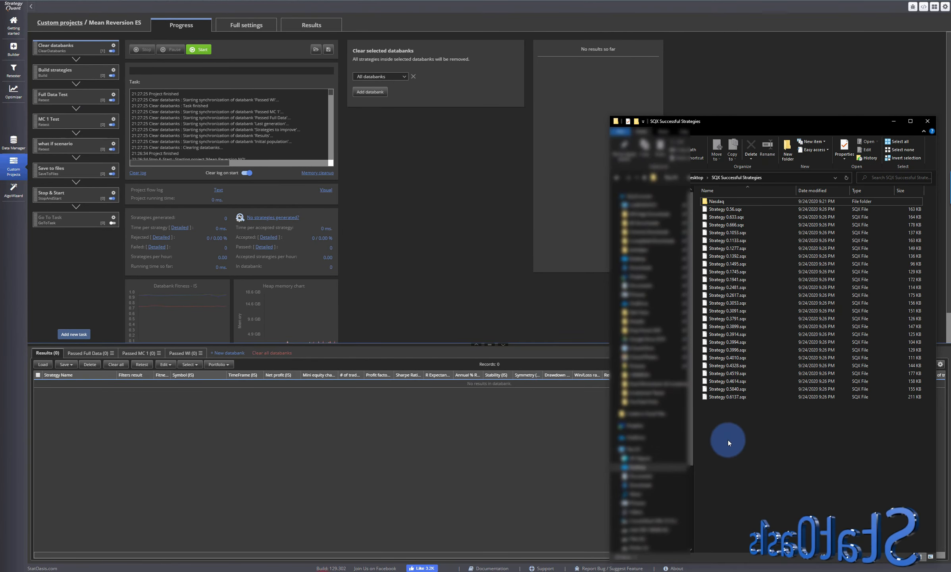
left_click_drag(748, 417, 717, 212)
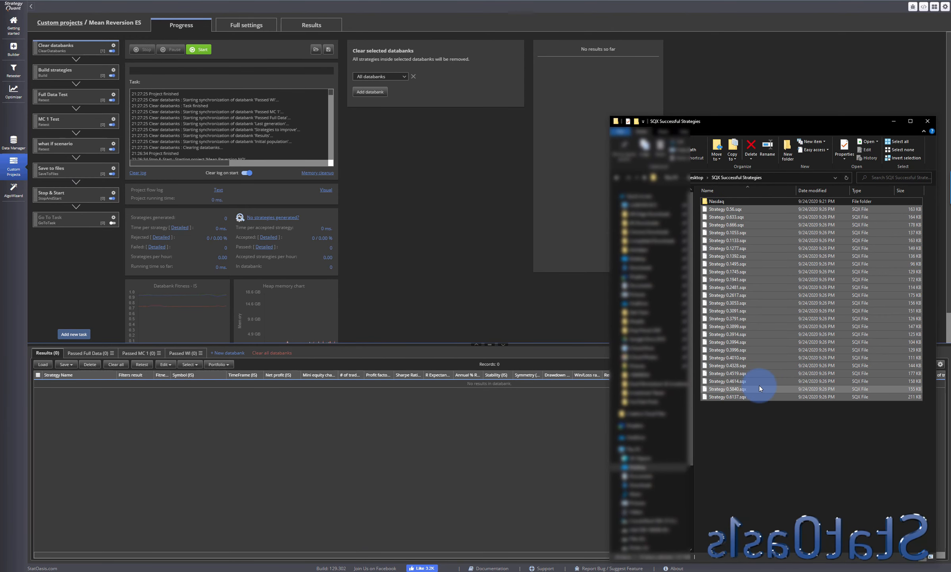
key("Delete")
key("Return")
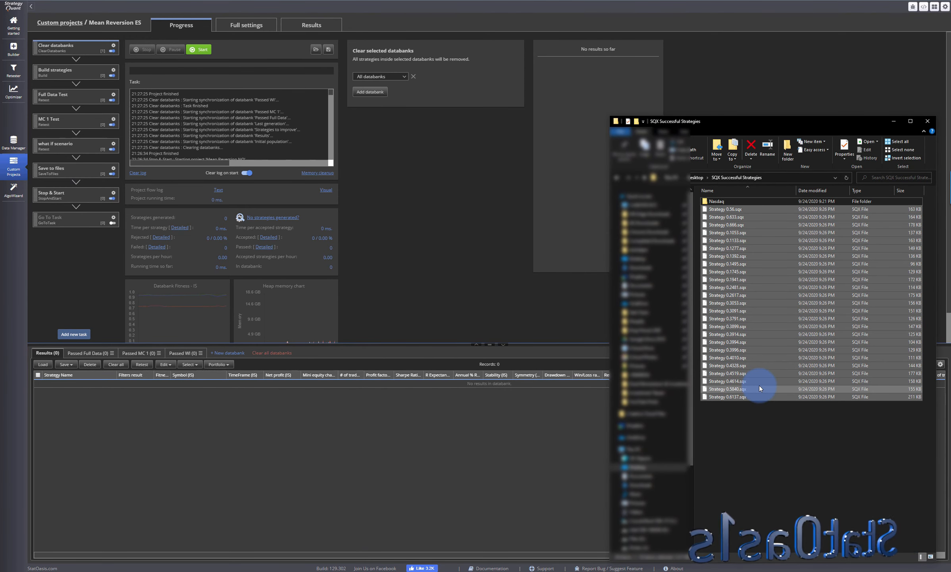
double_click(720, 201)
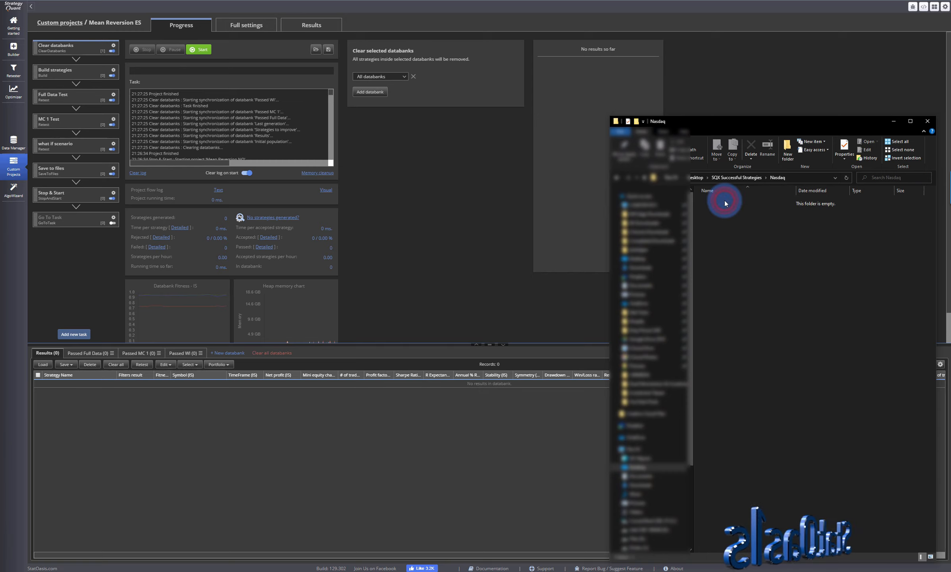
left_click(745, 176)
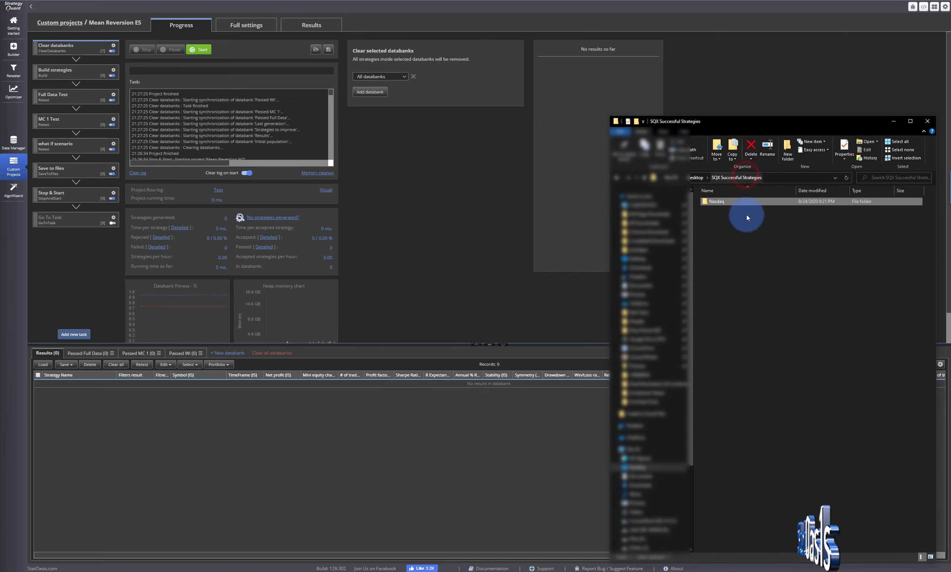
Start the Mean Reversion ES project from the custom projects list, open its progress and check the saved files in SQX Successful Strategies
left_click(67, 23)
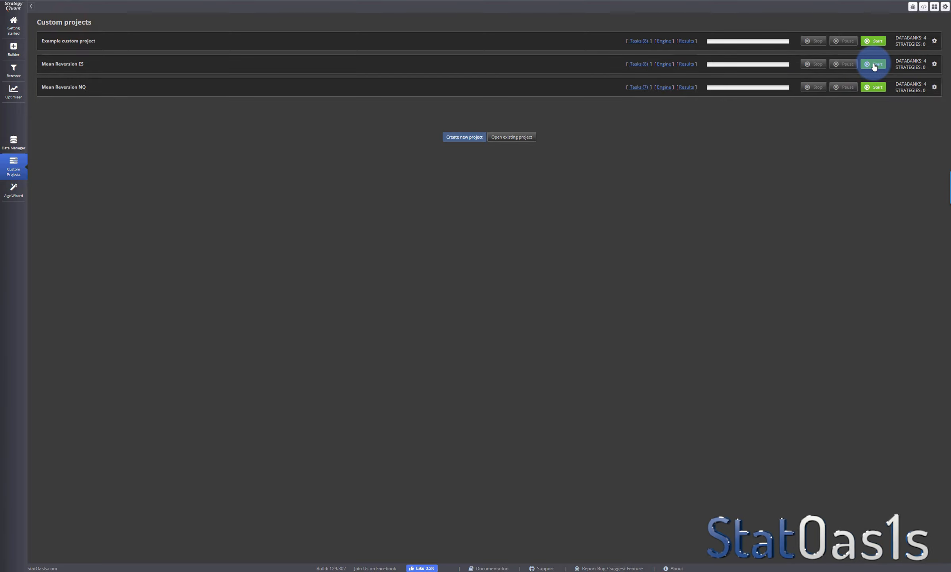
left_click(874, 65)
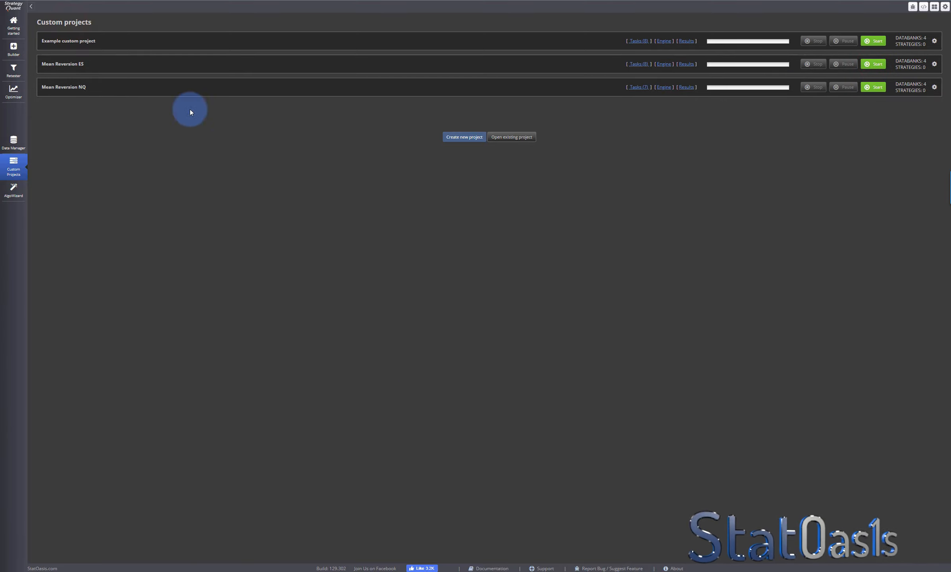
left_click(123, 65)
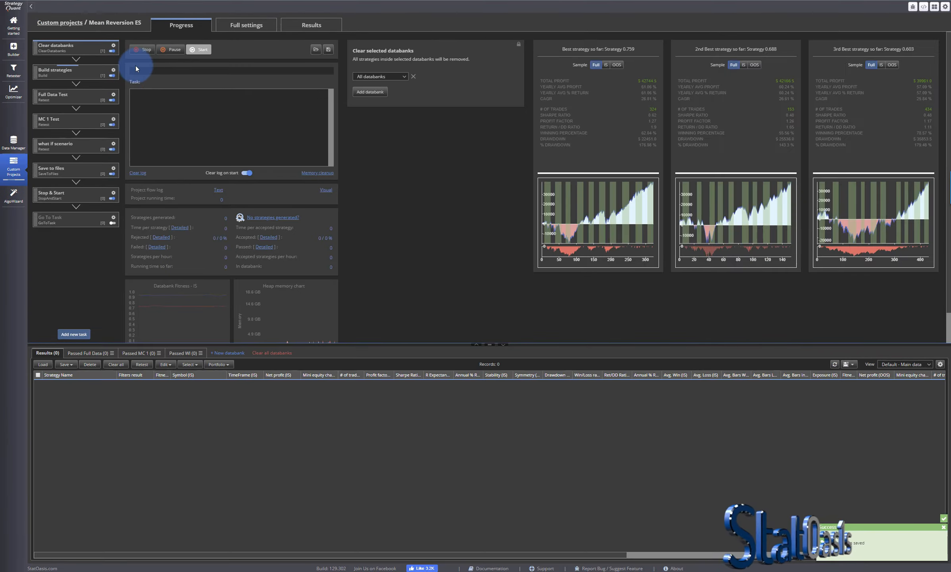
left_click(297, 565)
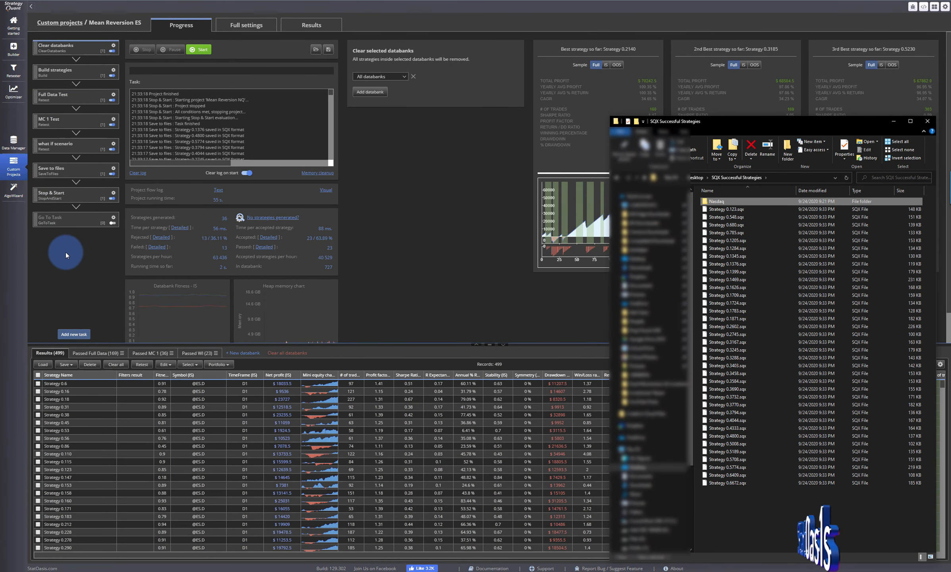
Open the Mean Reversion NQ project, view its Passed WI databank and examine the strategy files saved in the Nasdaq folder
left_click(58, 25)
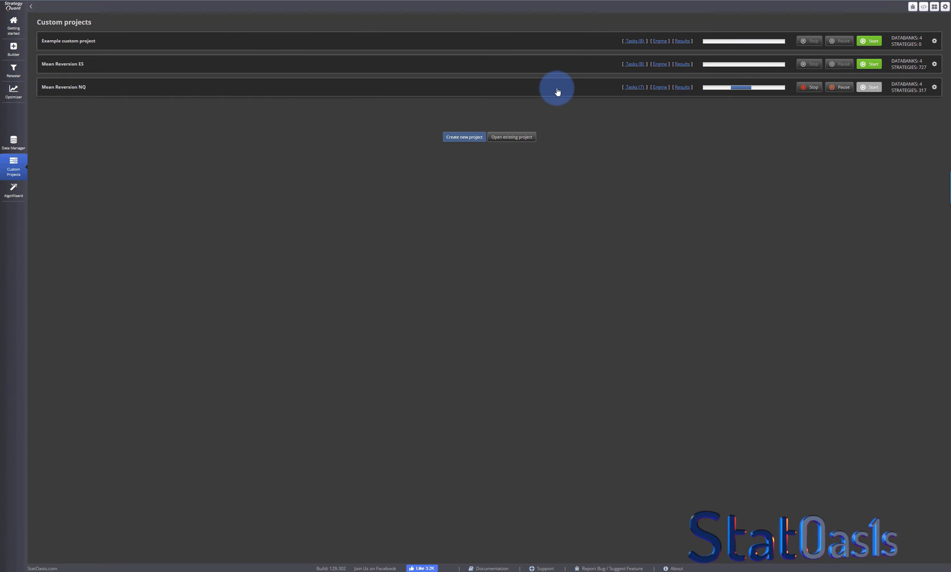
left_click(525, 86)
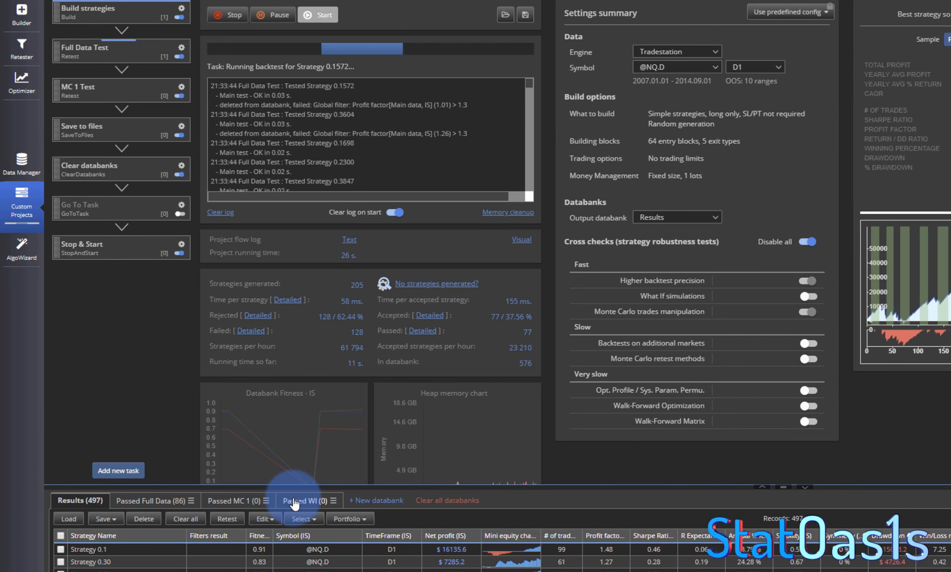
left_click(304, 498)
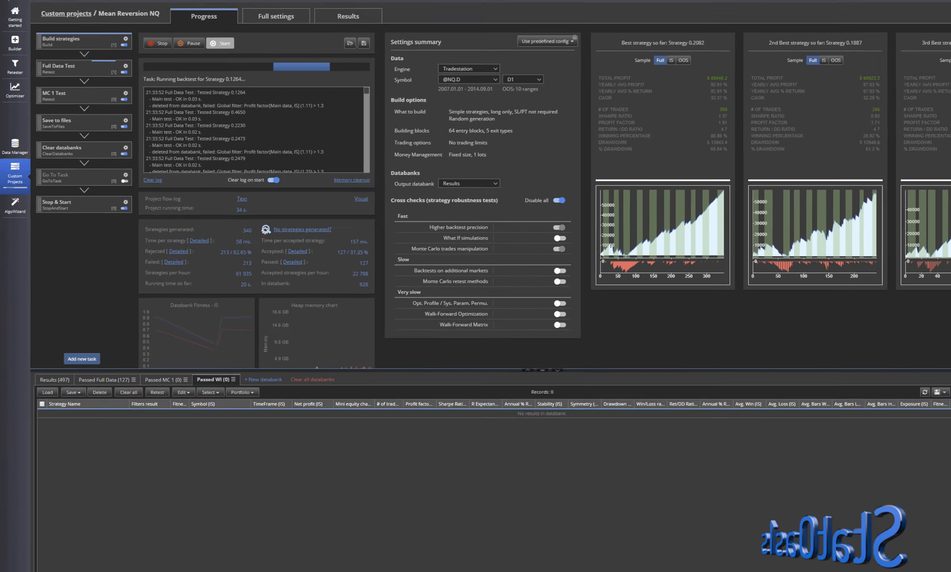
left_click(323, 567)
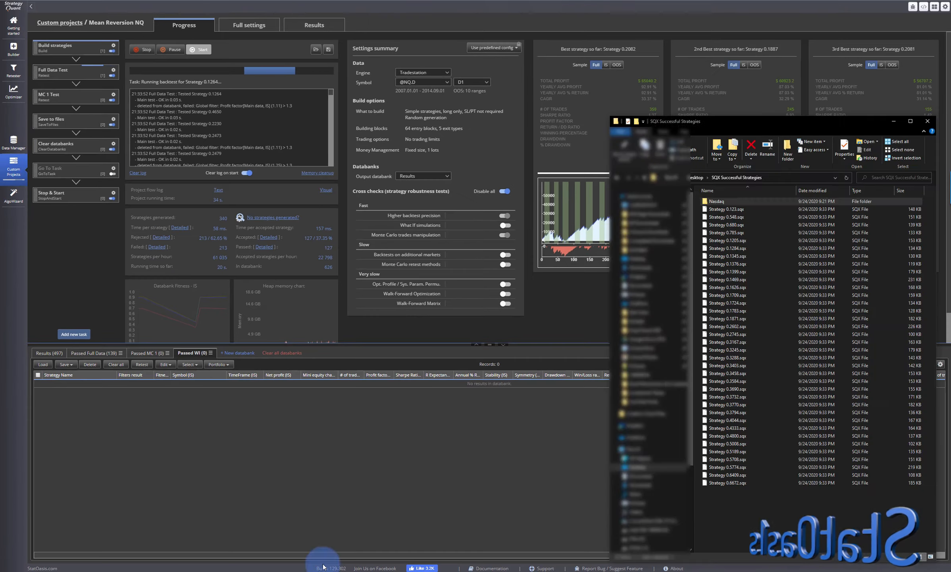
double_click(717, 200)
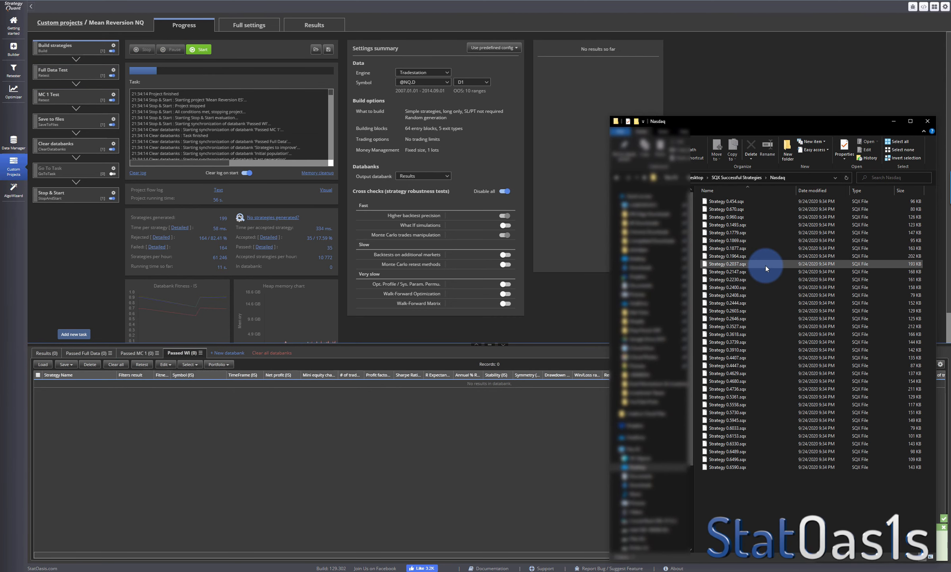
Open the running Mean Reversion ES project, stop it and return to the custom projects list
left_click(60, 24)
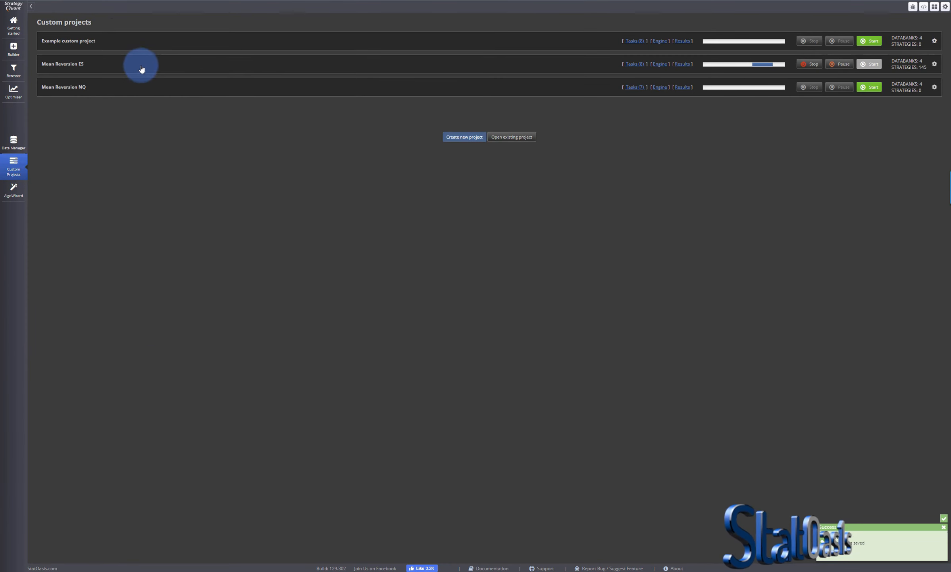
left_click(140, 68)
left_click(141, 49)
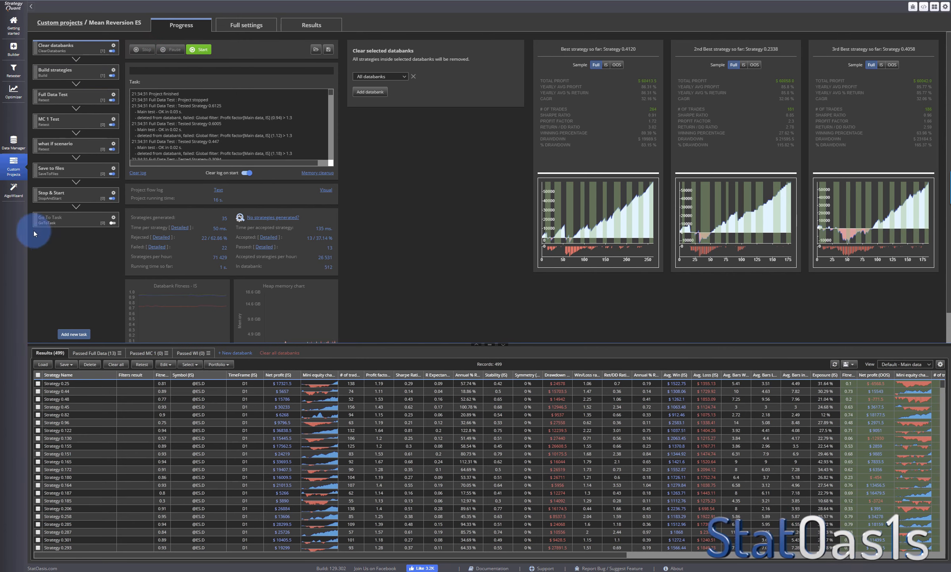
left_click(12, 173)
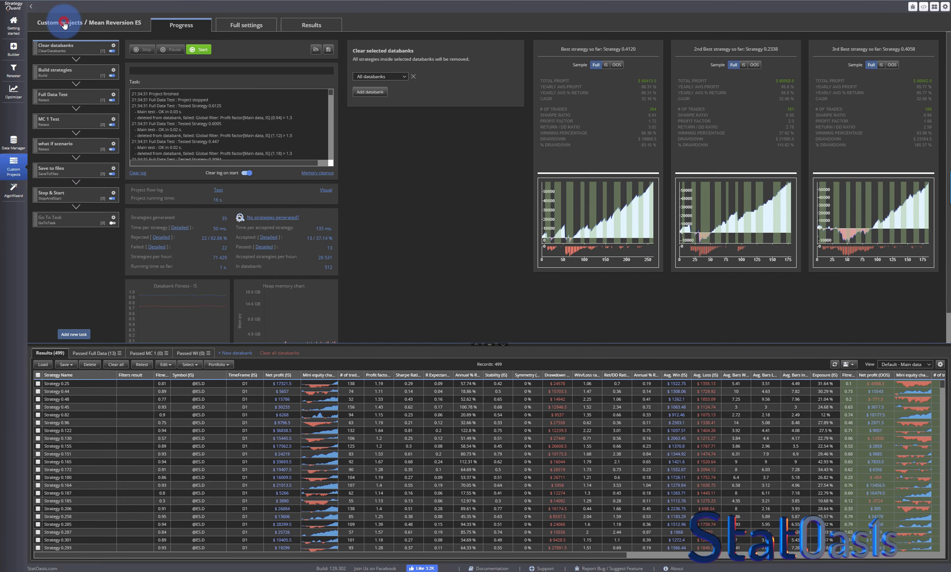
left_click(64, 23)
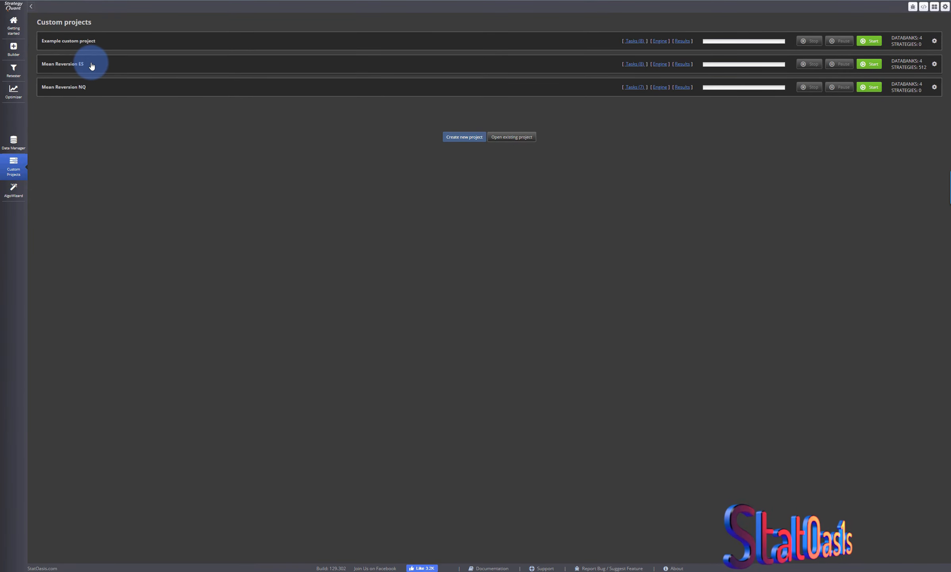